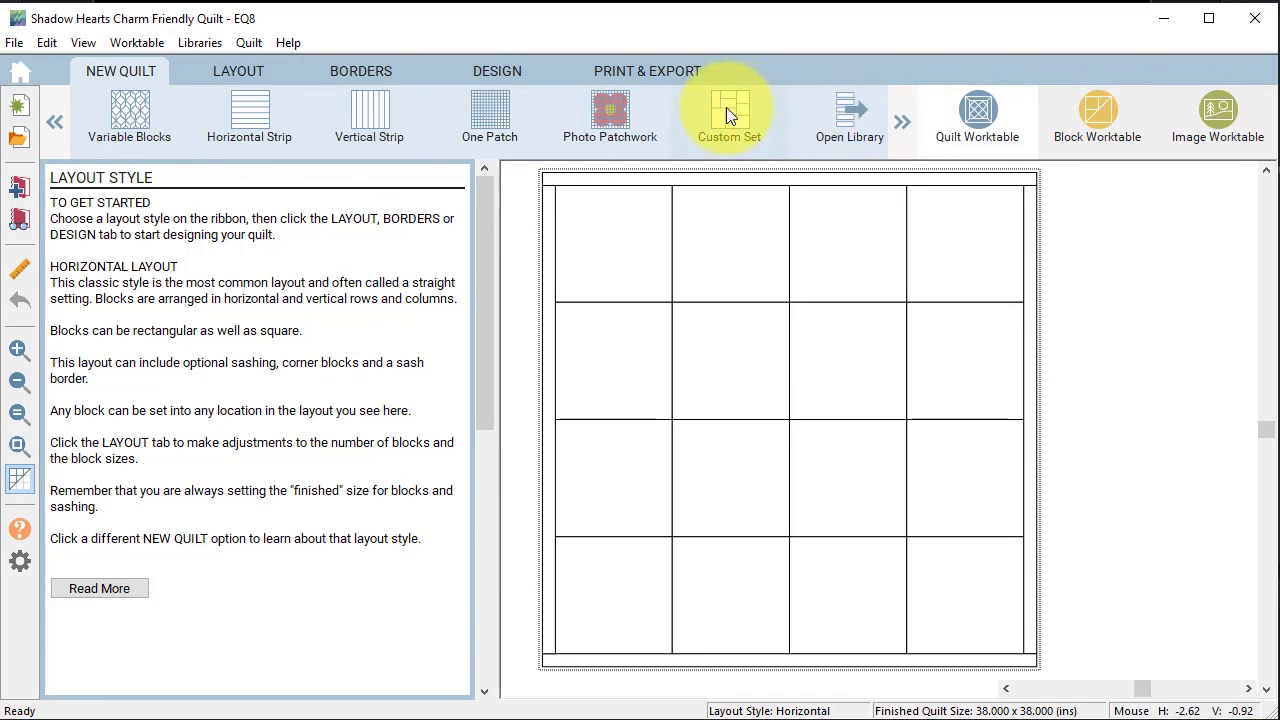
Set the custom set layout's center rectangle to 12 inches wide and 27 inches high.
{"action": "left_click", "coordinate": [240, 75]}
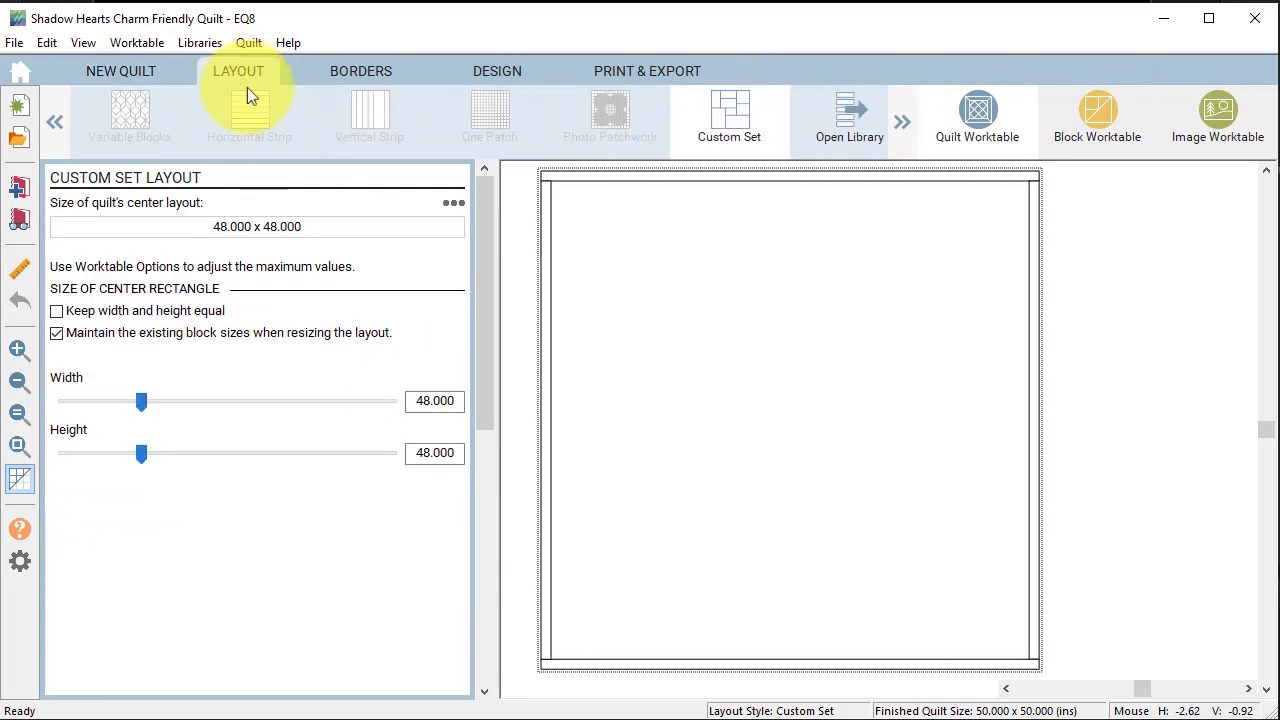
{"action": "double_click", "coordinate": [416, 403]}
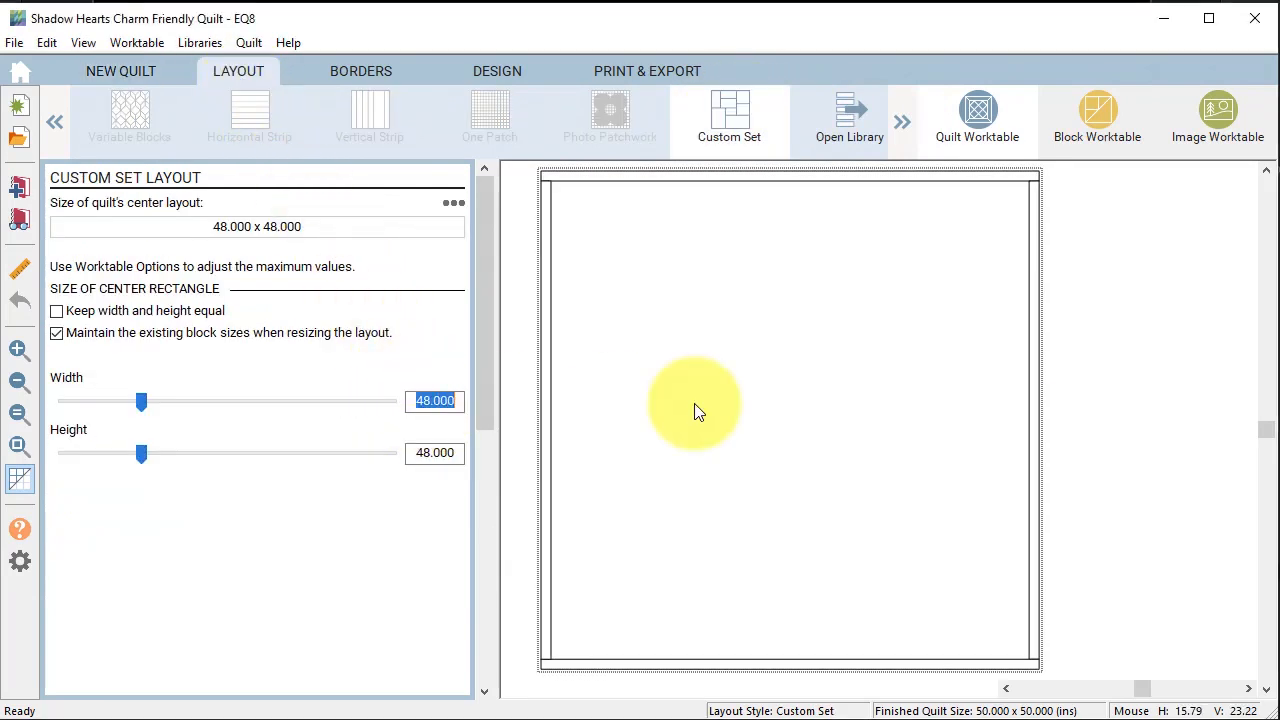
{"action": "type", "text": "12"}
{"action": "key", "text": "Tab"}
{"action": "type", "text": "27"}
Set the first border to 0.5 inches on all sides and add a second border 1.5 inches wide.
{"action": "left_click", "coordinate": [365, 68]}
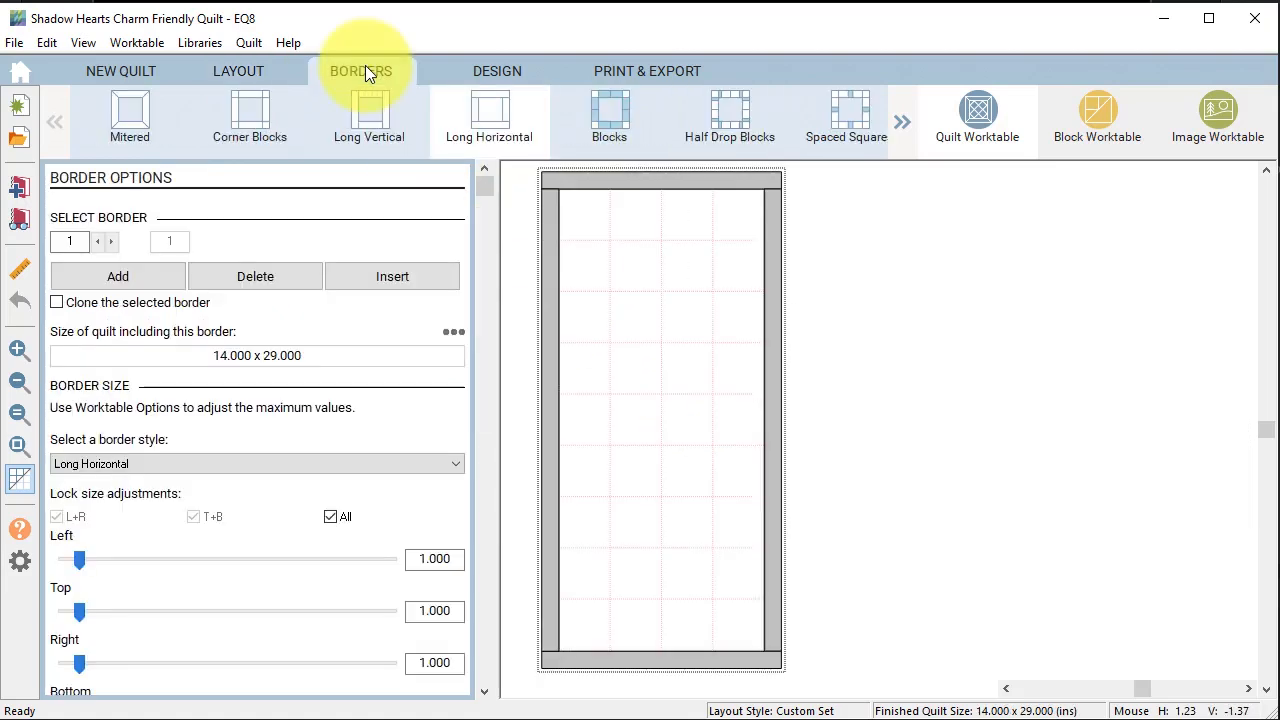
{"action": "double_click", "coordinate": [417, 559]}
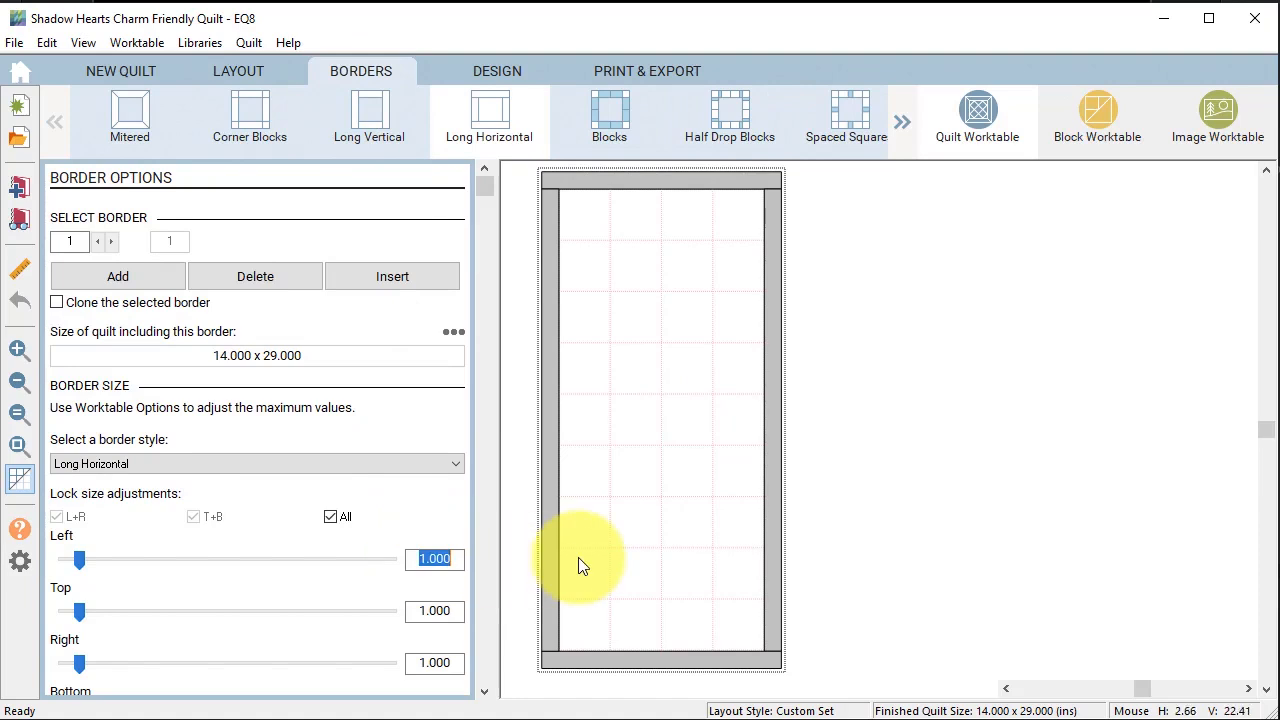
{"action": "type", "text": ".5"}
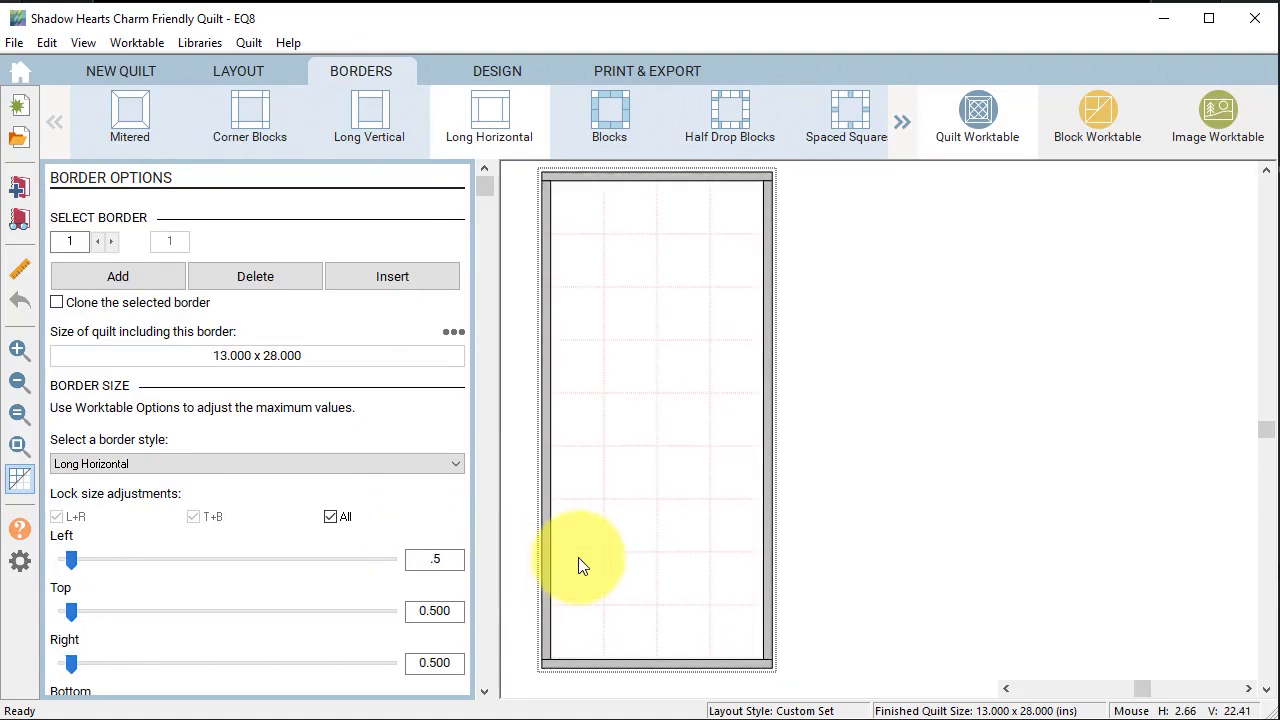
{"action": "left_click", "coordinate": [118, 276]}
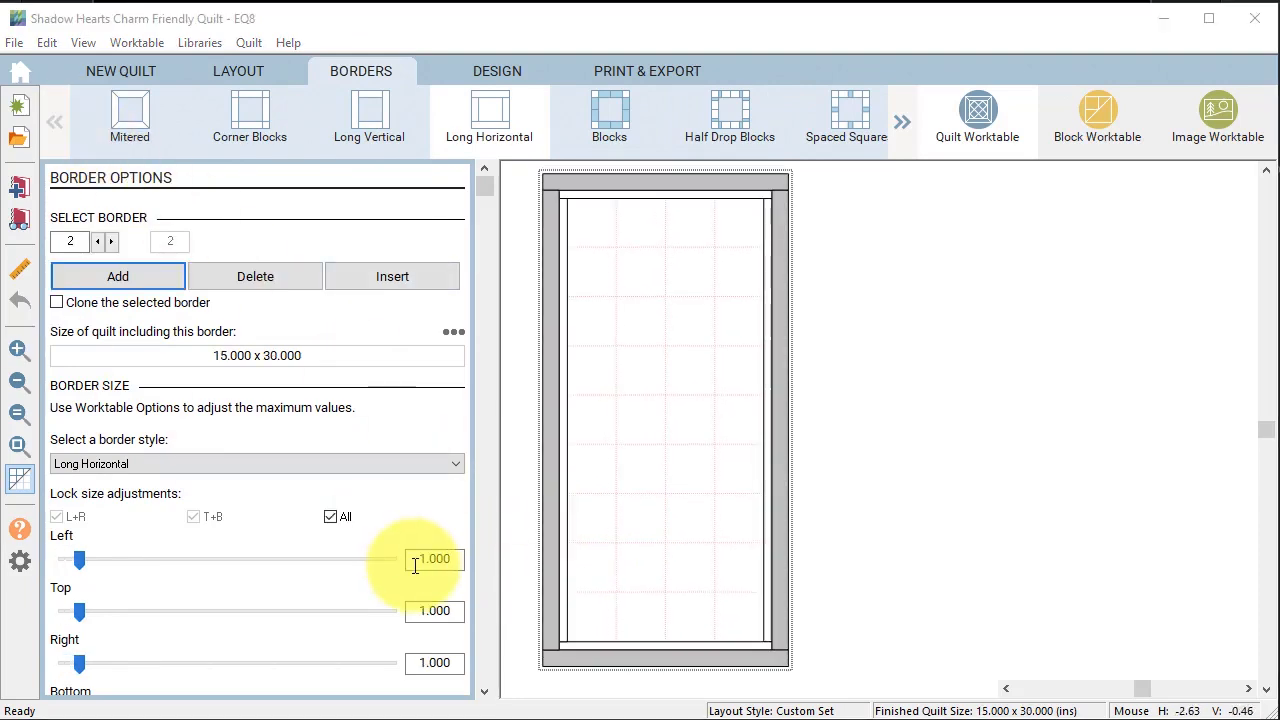
{"action": "double_click", "coordinate": [415, 562]}
{"action": "type", "text": "1.5"}
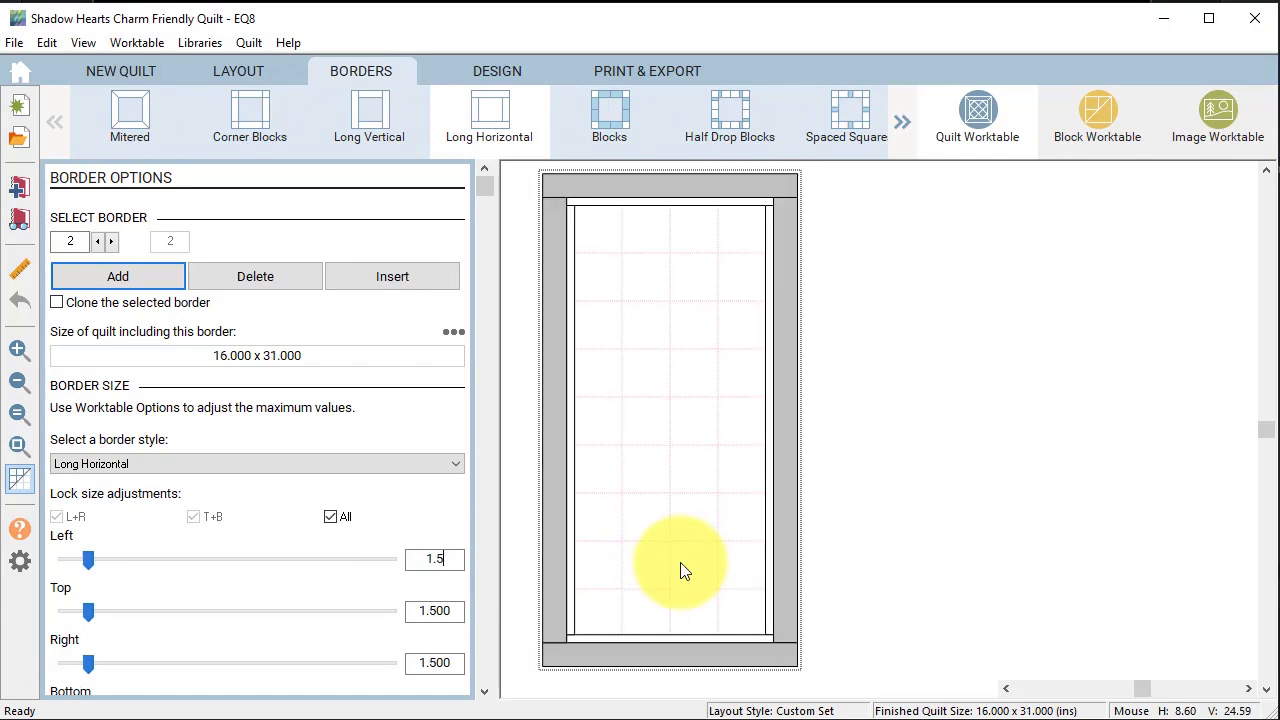
Place one single pink heart block and one double shadow heart block in the quilt center.
{"action": "left_click", "coordinate": [497, 71]}
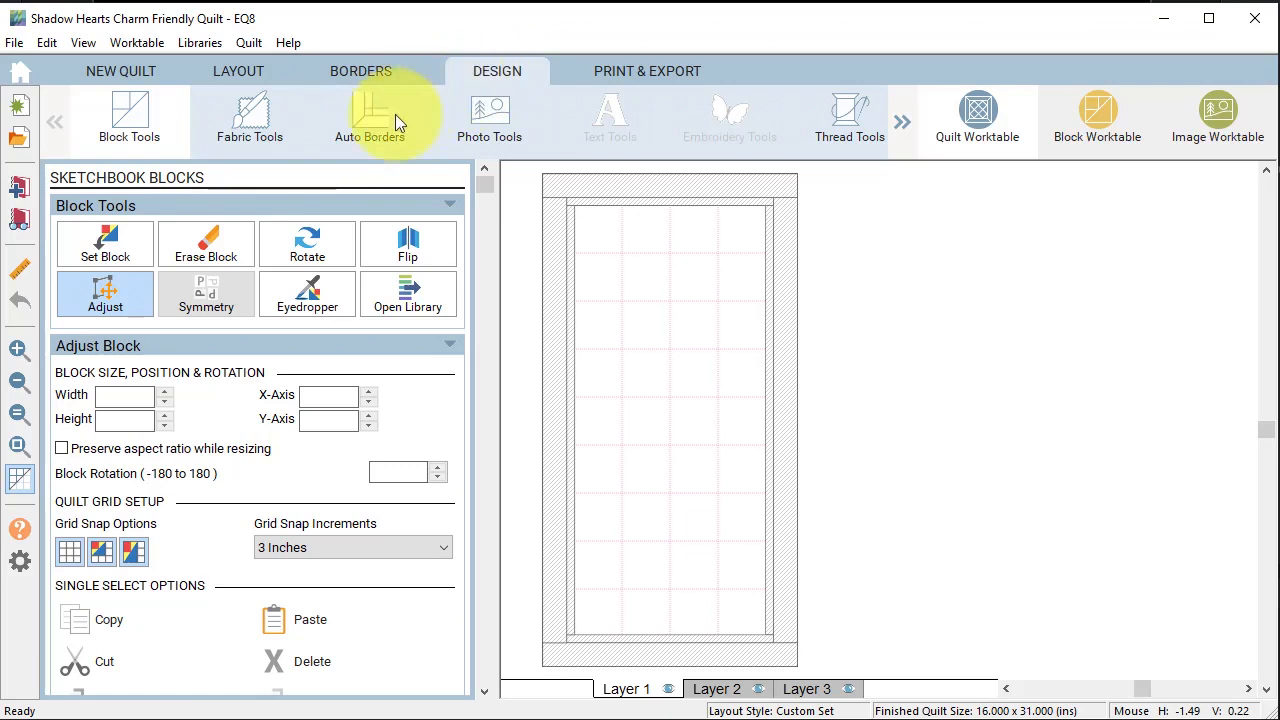
{"action": "left_click", "coordinate": [110, 245]}
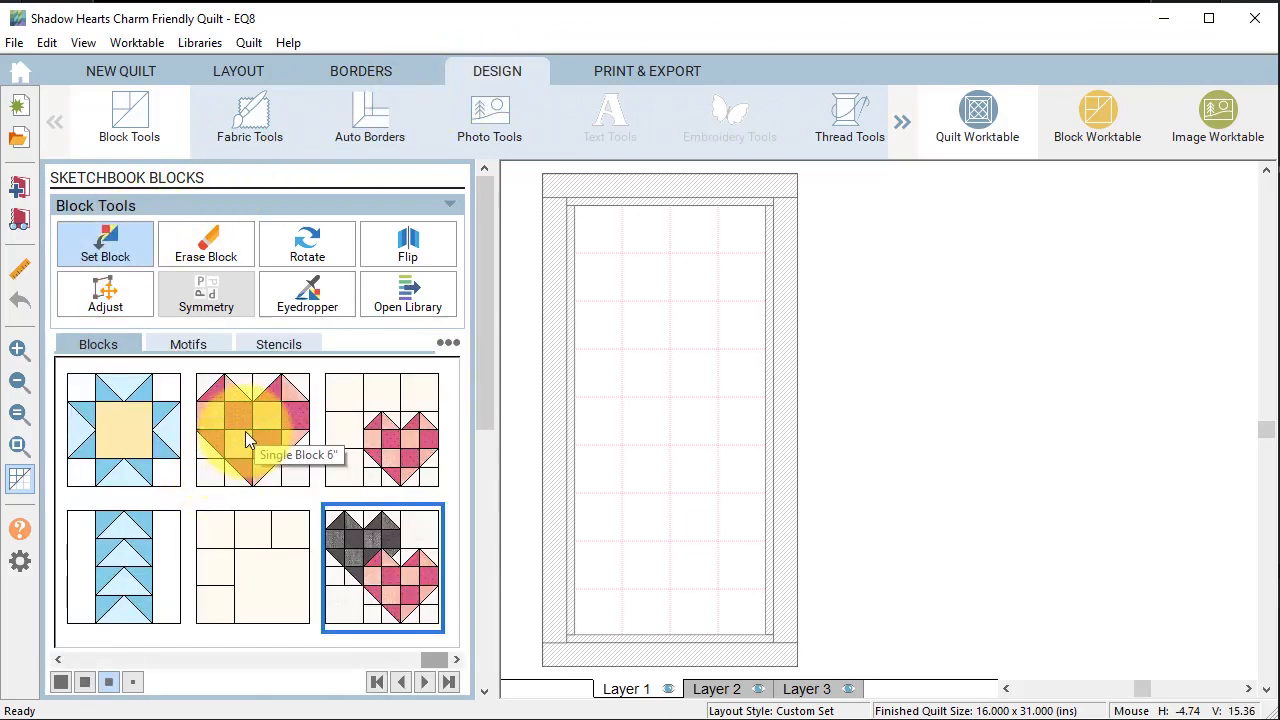
{"action": "left_click_drag", "start_coordinate": [245, 431], "coordinate": [580, 258]}
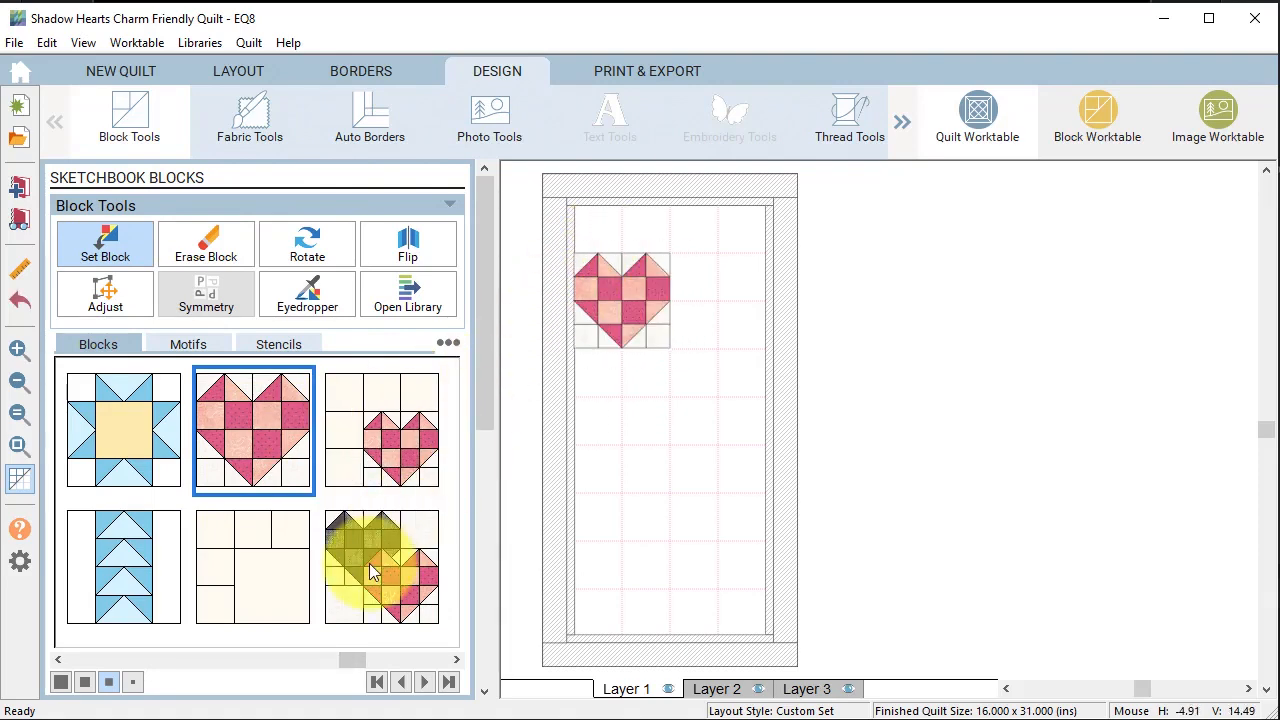
{"action": "left_click_drag", "start_coordinate": [370, 572], "coordinate": [690, 430]}
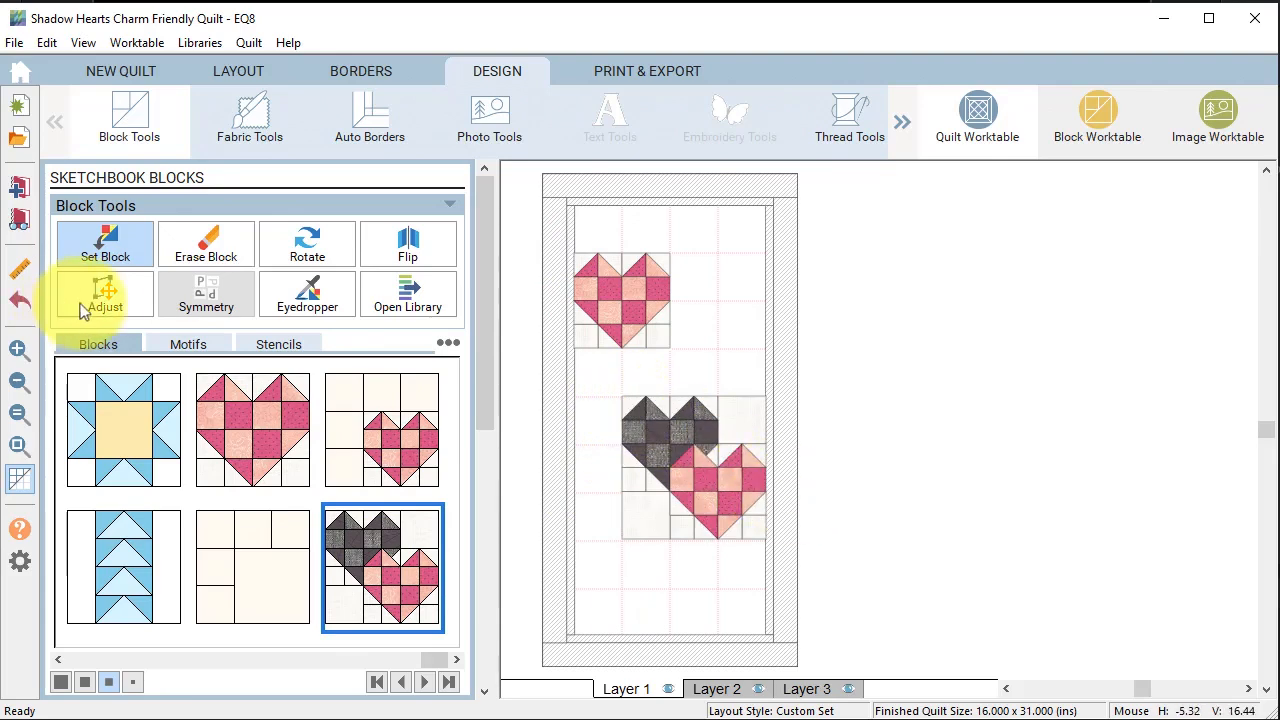
Move the single heart block to the quilt center's upper-left corner and the double heart block directly beneath it at X 0, Y 6.
{"action": "left_click", "coordinate": [106, 298]}
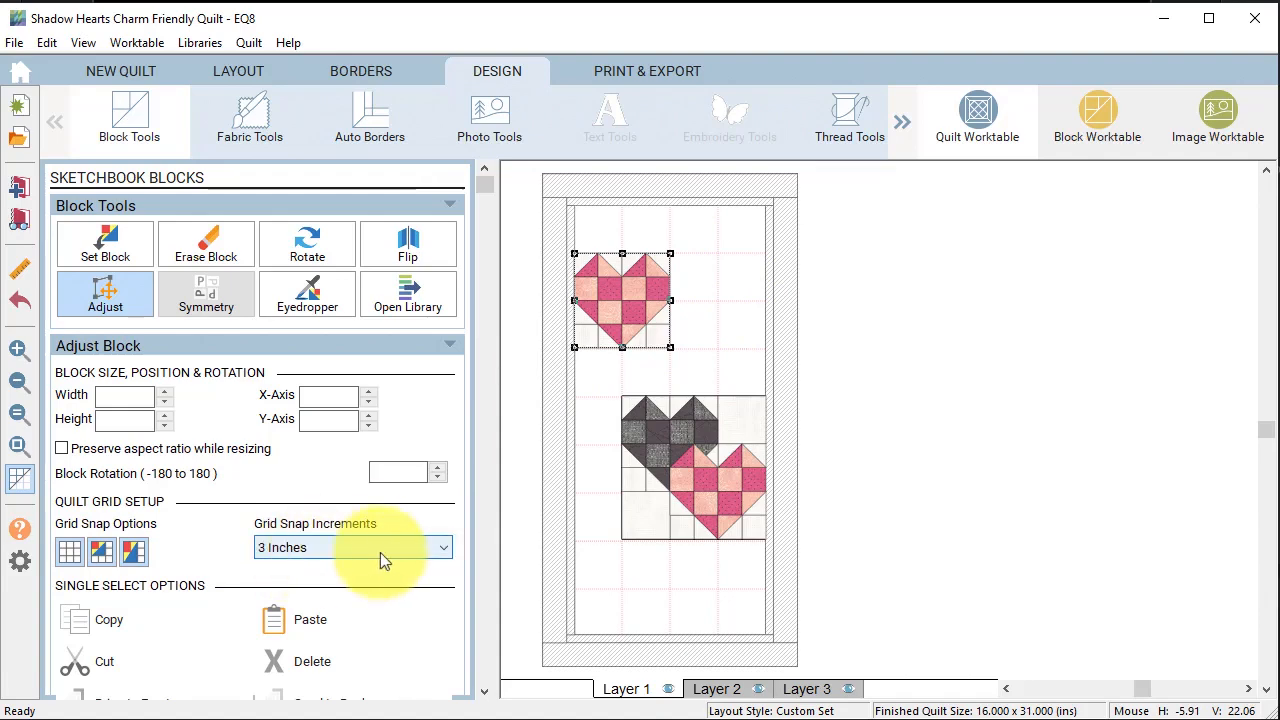
{"action": "left_click", "coordinate": [444, 549]}
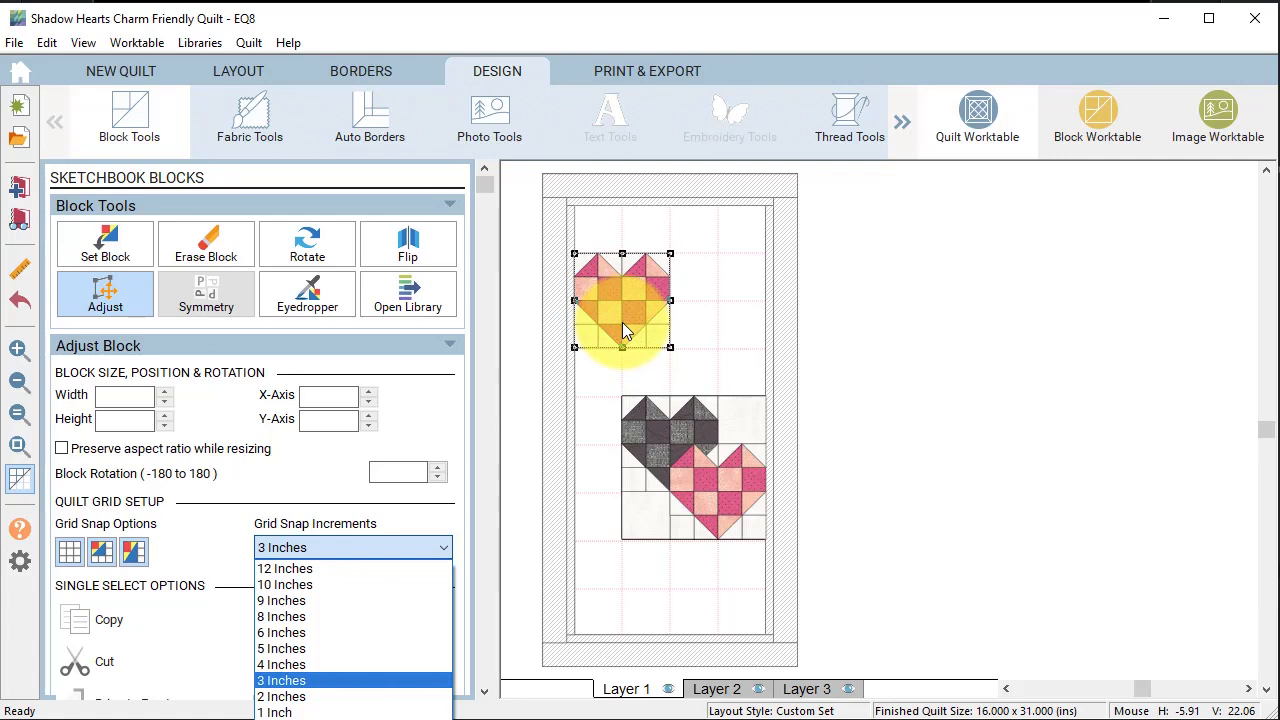
{"action": "left_click", "coordinate": [715, 333]}
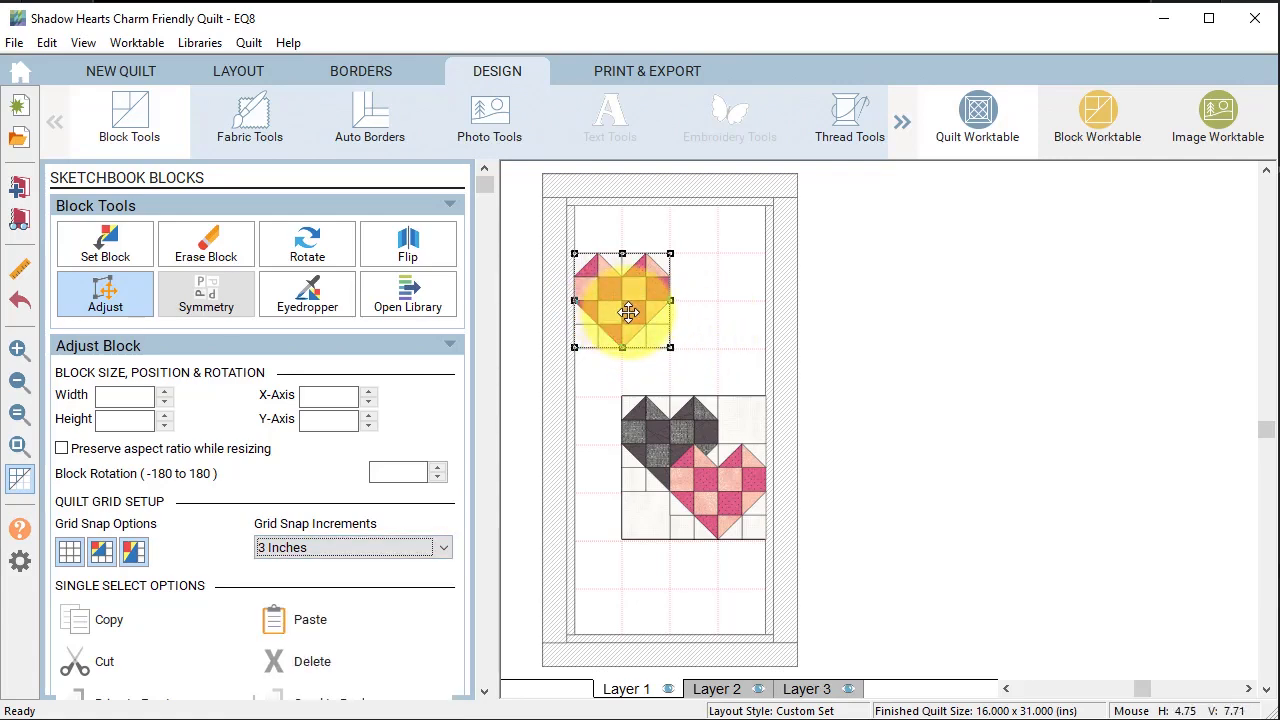
{"action": "left_click_drag", "start_coordinate": [628, 312], "coordinate": [631, 267]}
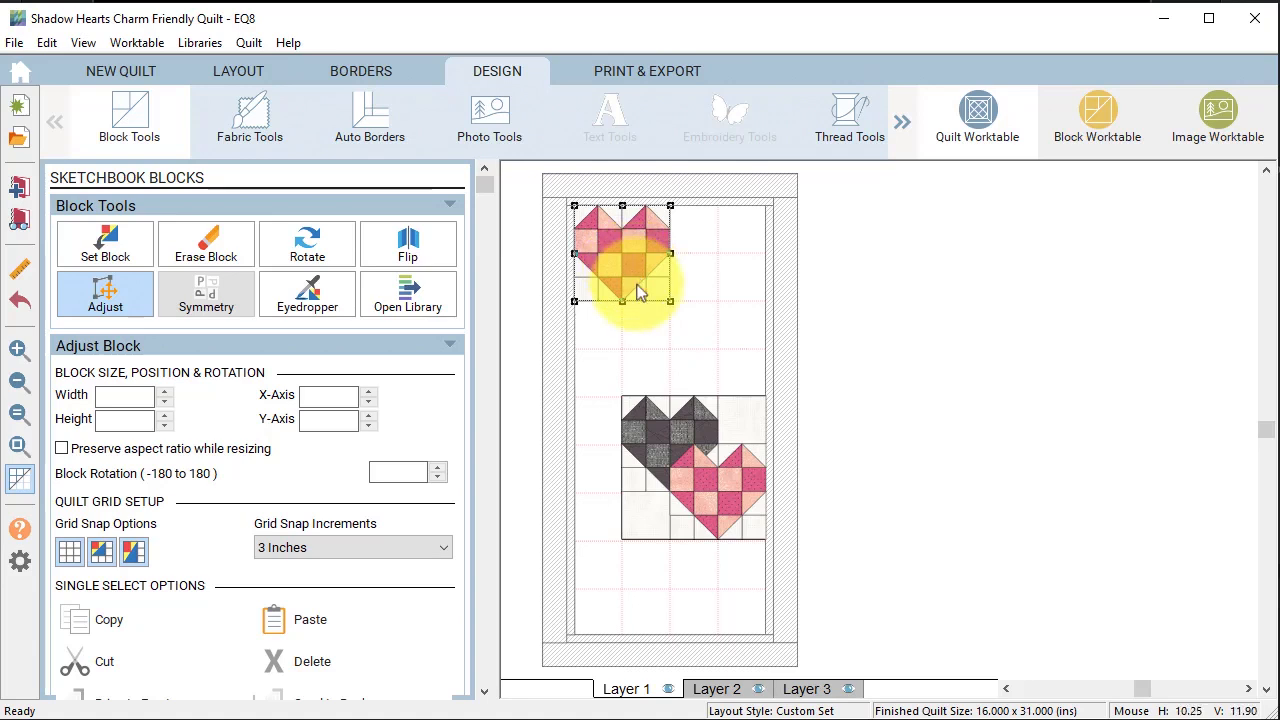
{"action": "left_click", "coordinate": [703, 492]}
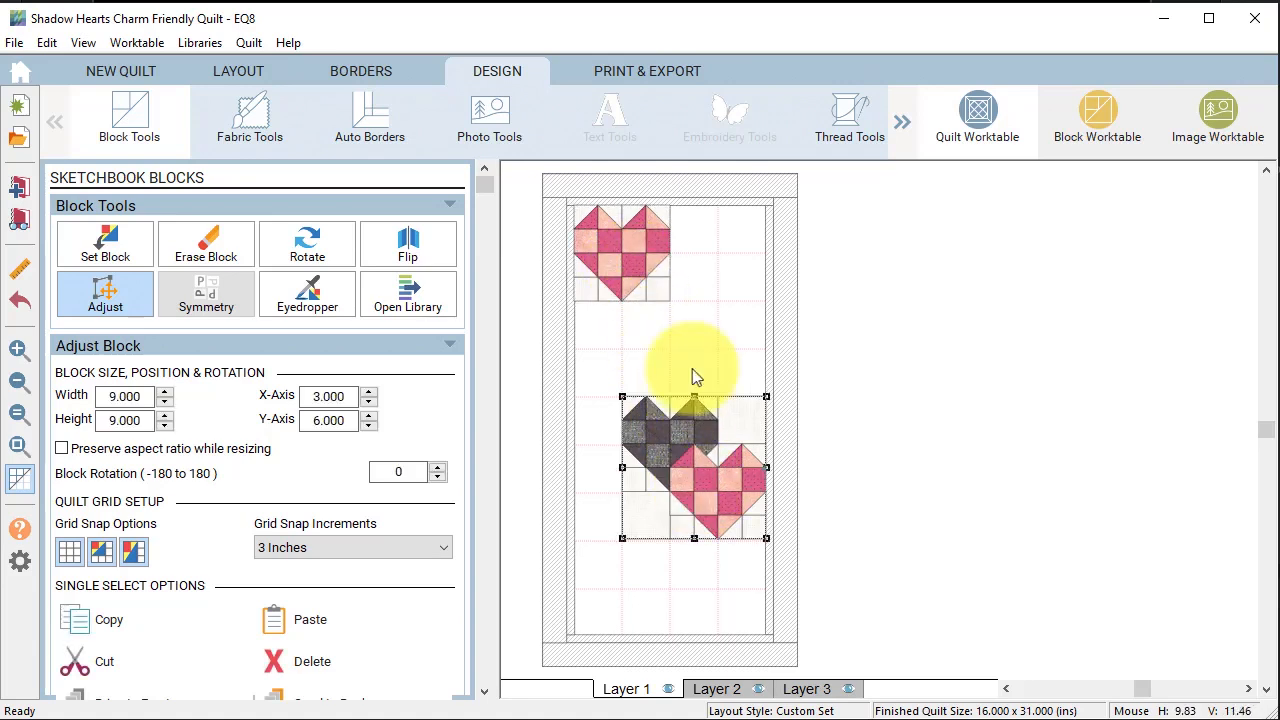
{"action": "left_click_drag", "start_coordinate": [682, 479], "coordinate": [637, 385]}
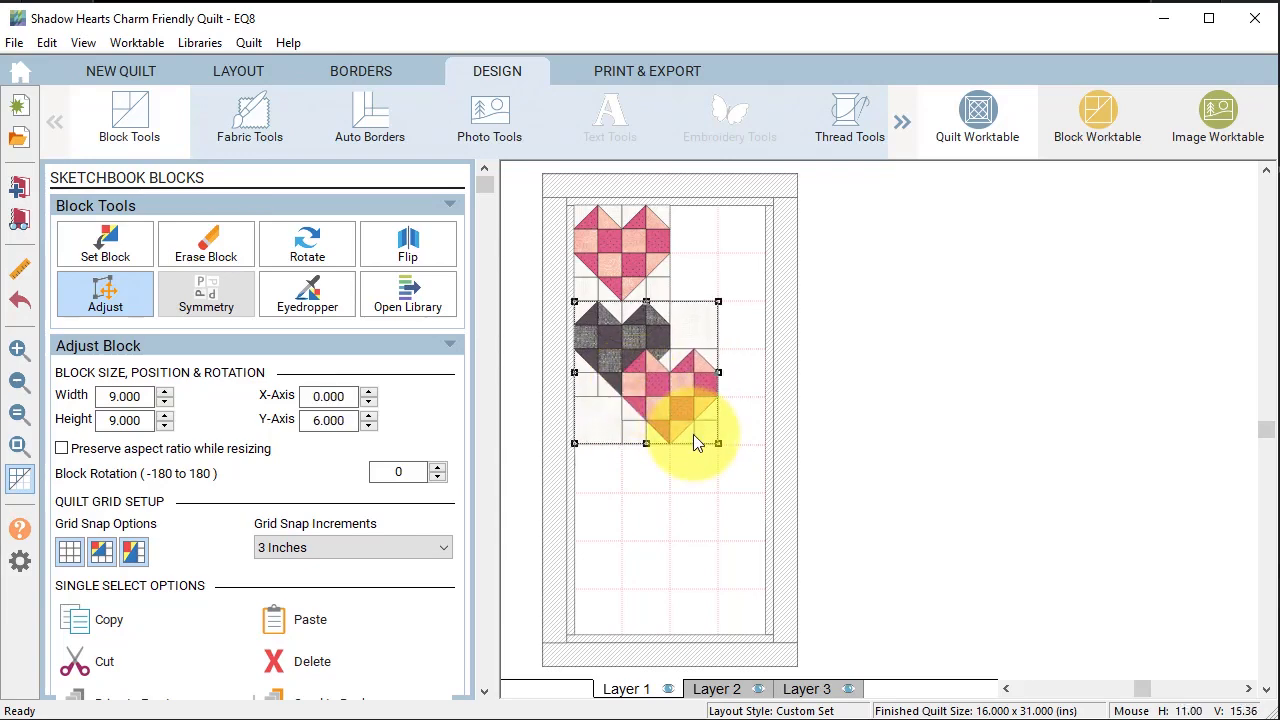
Duplicate the double heart block and position the copy below the original, snapped one 3-inch grid square to the right.
{"action": "left_click", "coordinate": [84, 619]}
{"action": "left_click", "coordinate": [279, 630]}
{"action": "left_click_drag", "start_coordinate": [603, 395], "coordinate": [697, 500]}
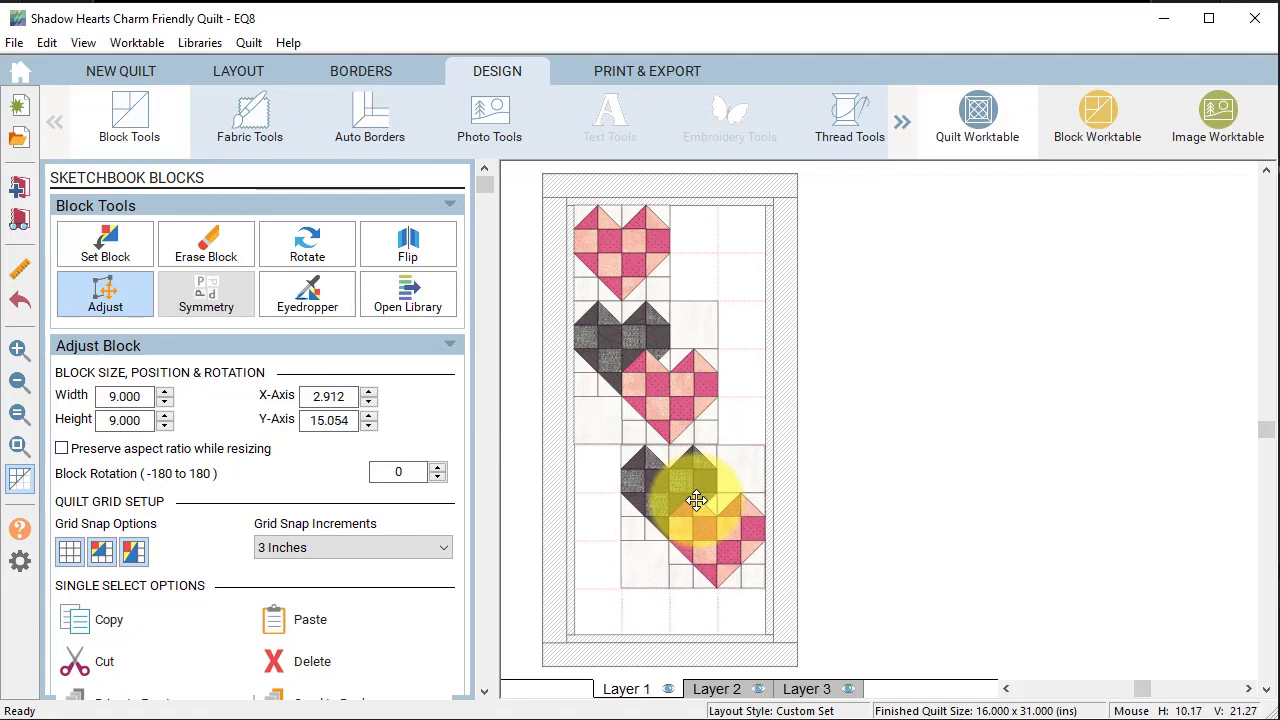
Paint blue the upper double heart block's upper-right corner square and the lower block's lower-left corner square.
{"action": "left_click", "coordinate": [251, 116]}
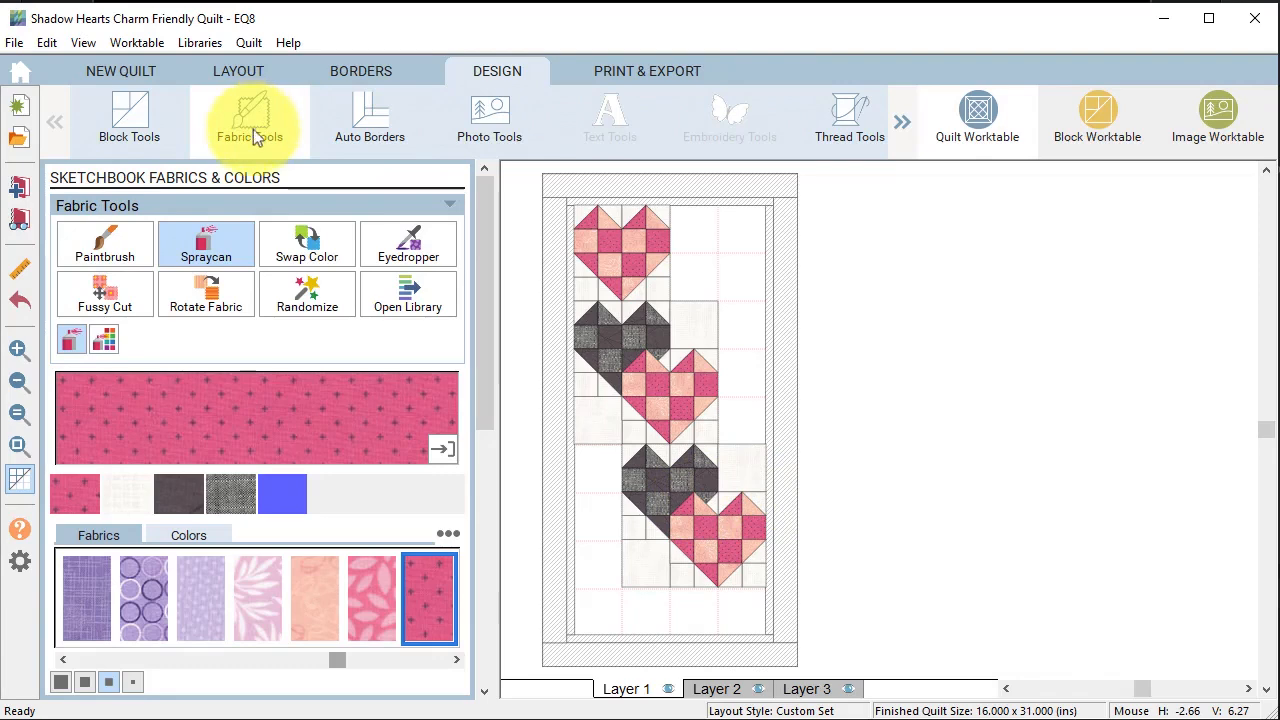
{"action": "left_click", "coordinate": [283, 494]}
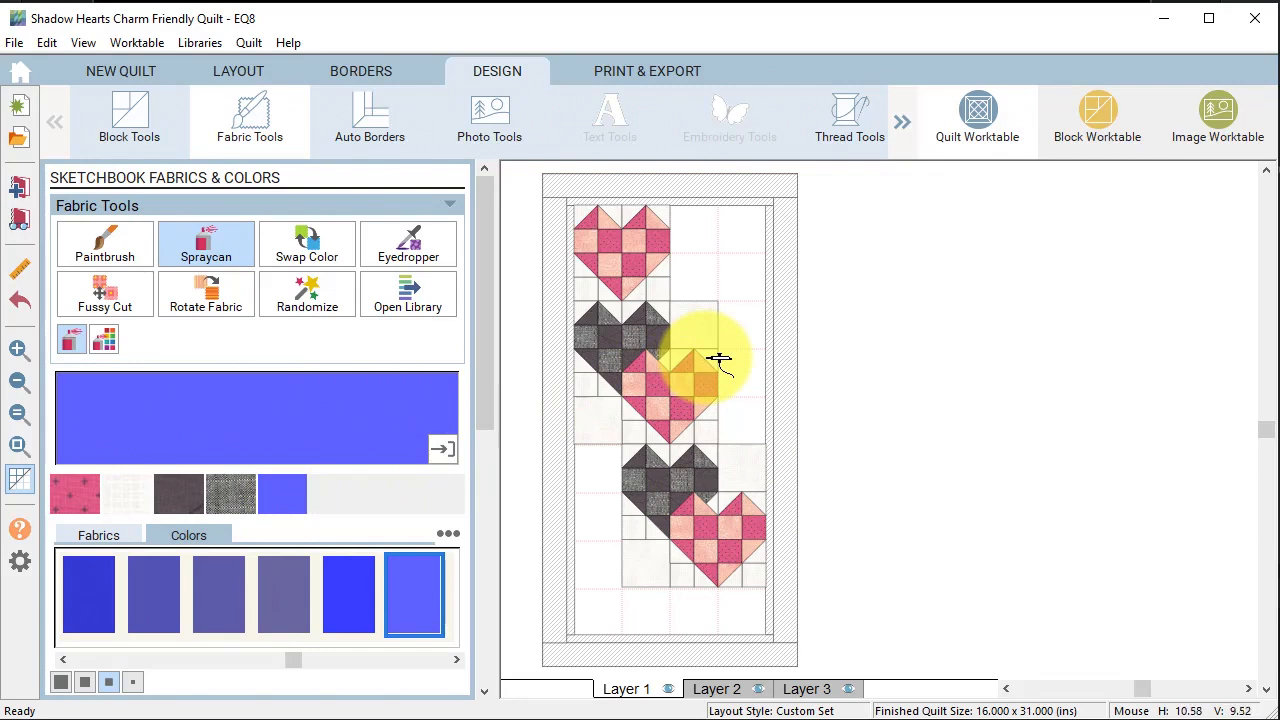
{"action": "left_click", "coordinate": [105, 245]}
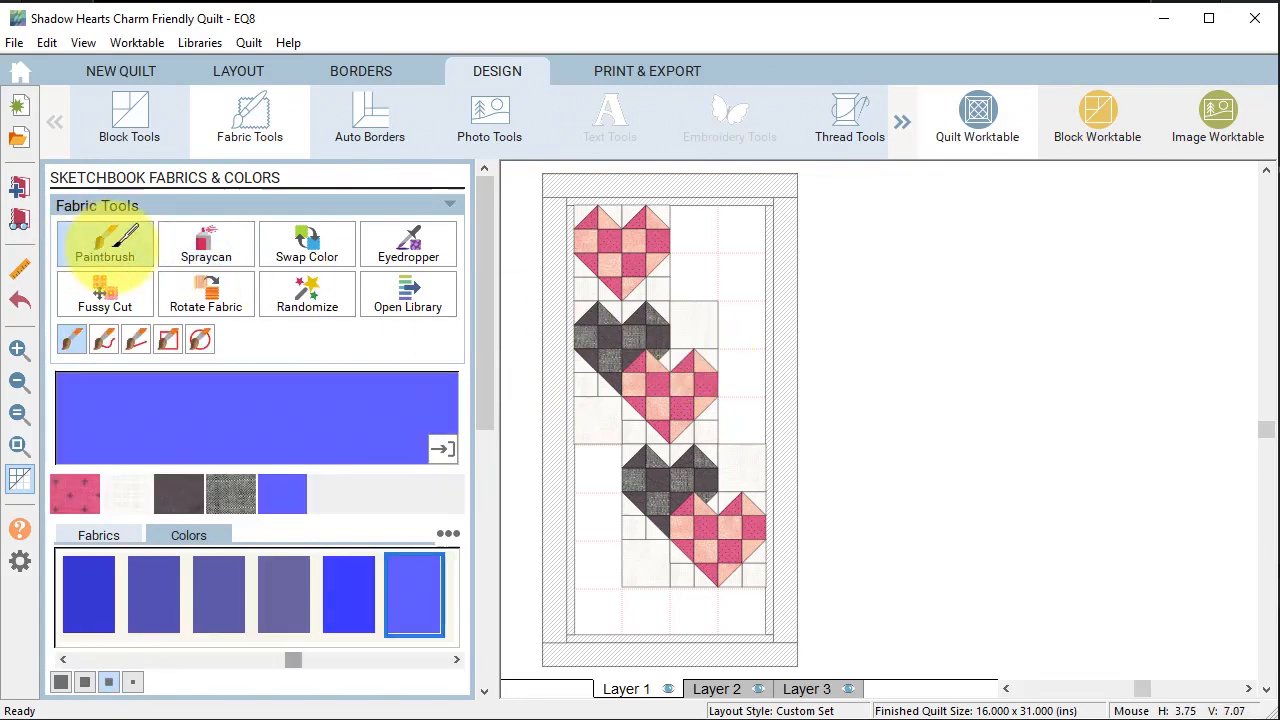
{"action": "left_click", "coordinate": [704, 322]}
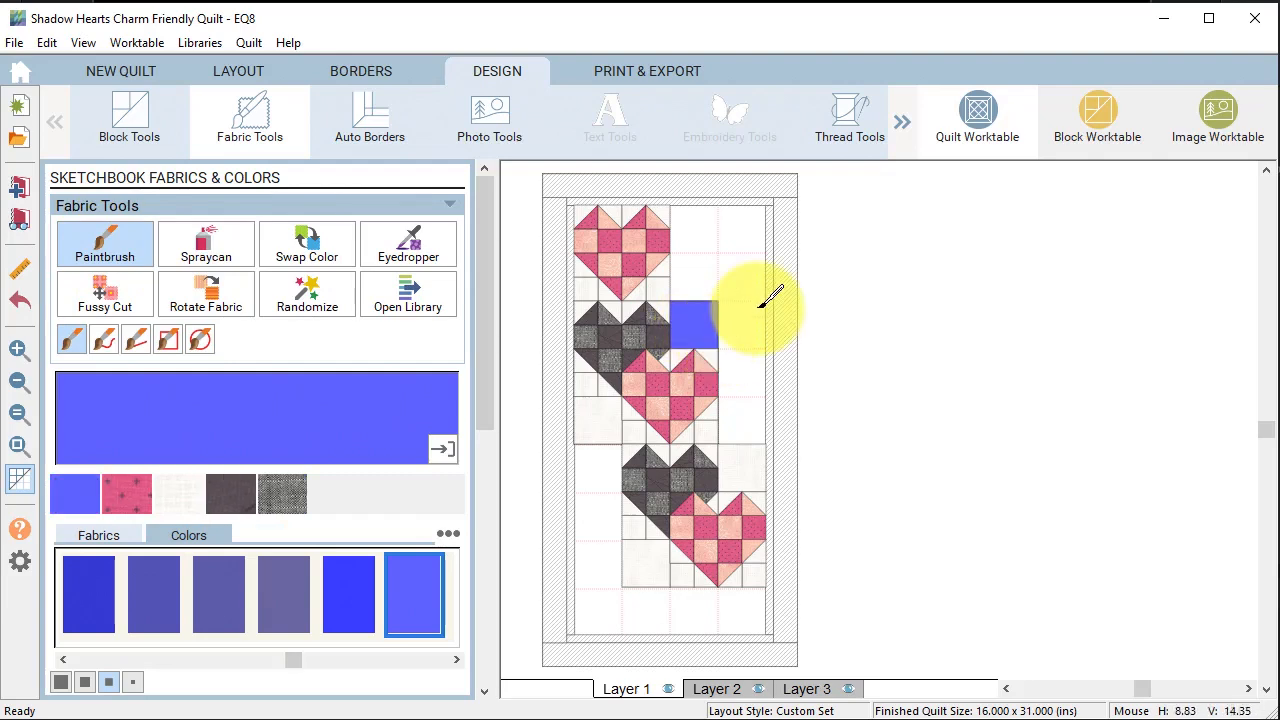
{"action": "left_click", "coordinate": [660, 561]}
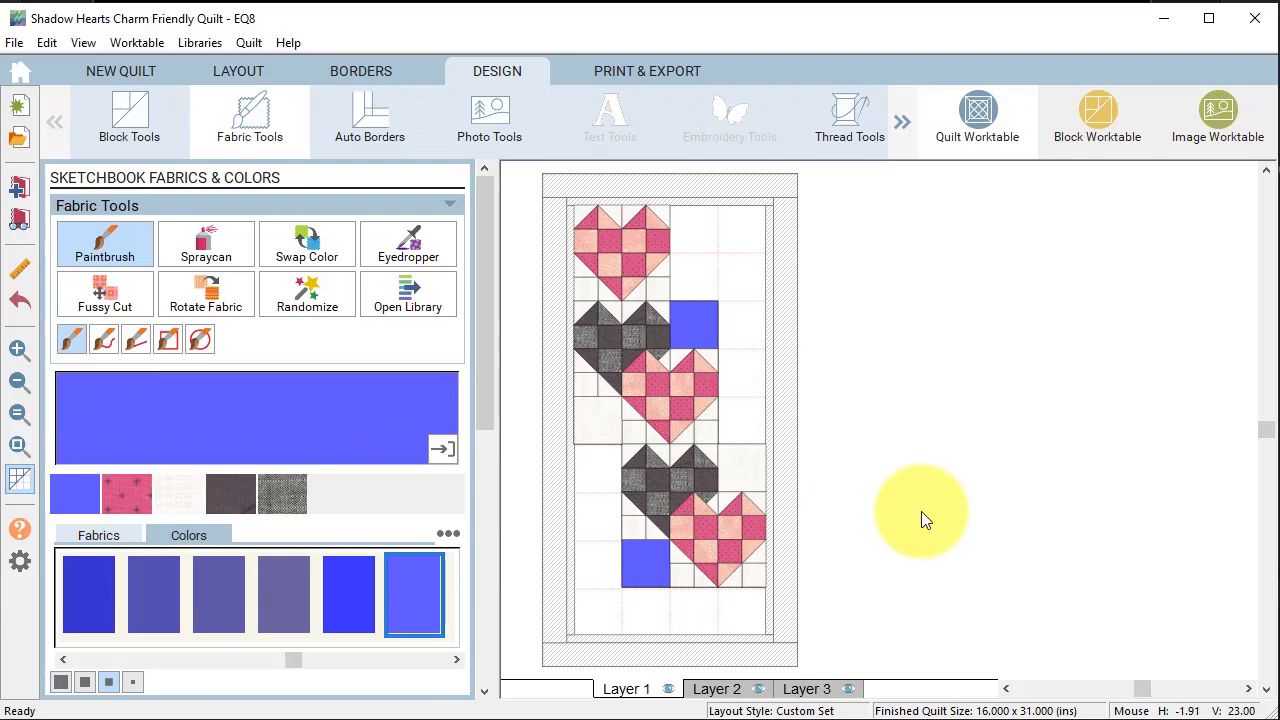
Copy the single heart block and paste it over both blue squares, at X 6, Y 3 and at X 0, Y 21.
{"action": "left_click", "coordinate": [137, 121]}
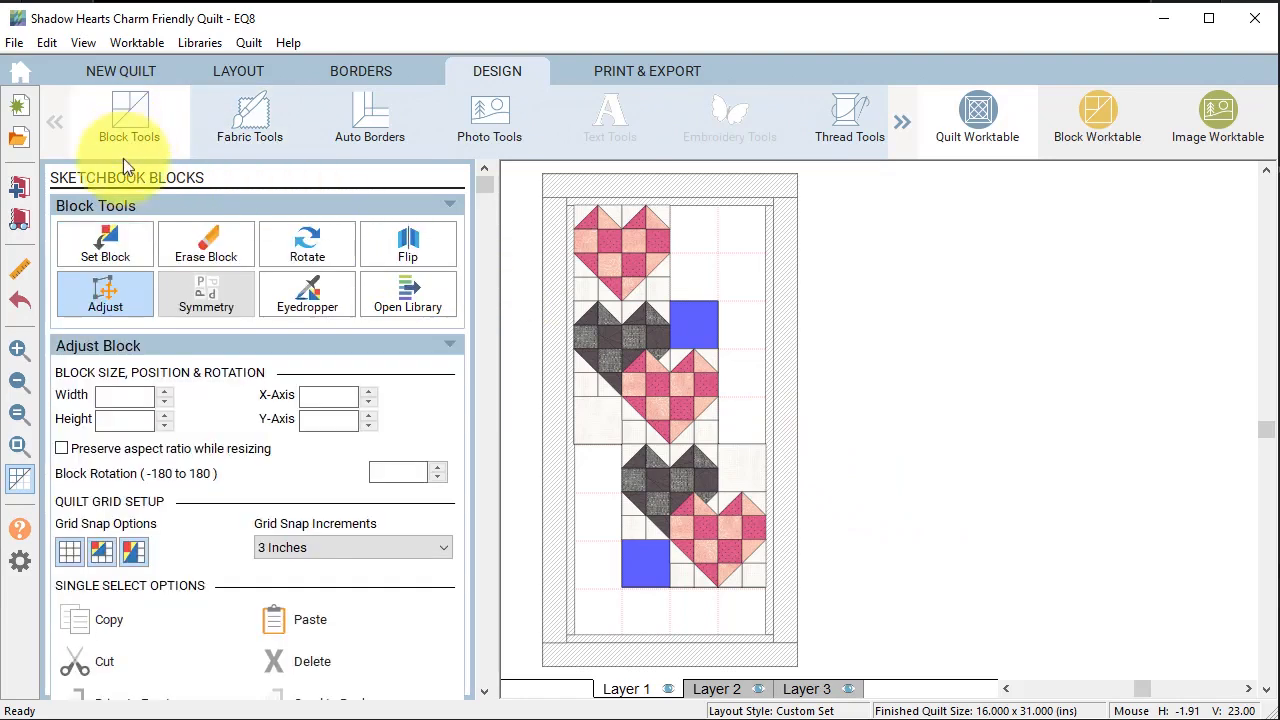
{"action": "left_click", "coordinate": [131, 289]}
{"action": "left_click", "coordinate": [622, 253]}
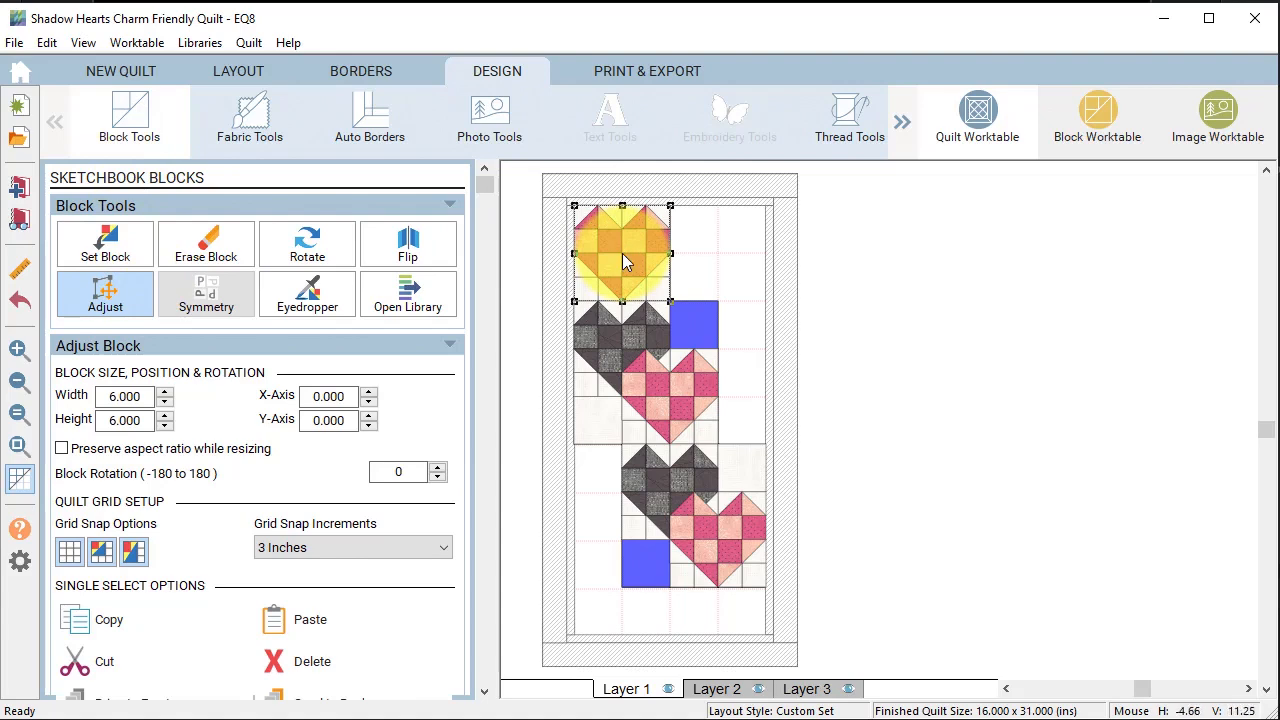
{"action": "left_click", "coordinate": [128, 630]}
{"action": "left_click", "coordinate": [300, 622]}
{"action": "left_click_drag", "start_coordinate": [600, 249], "coordinate": [697, 323]}
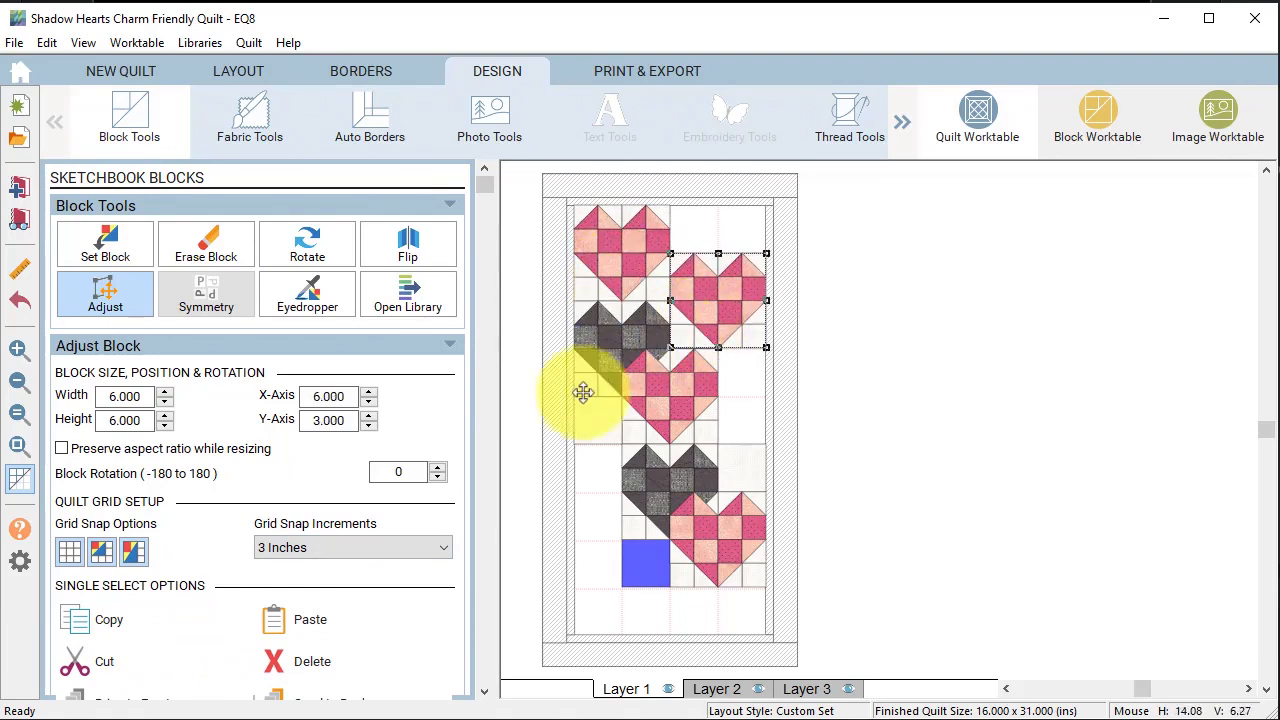
{"action": "left_click", "coordinate": [318, 620]}
{"action": "left_click_drag", "start_coordinate": [657, 286], "coordinate": [643, 588]}
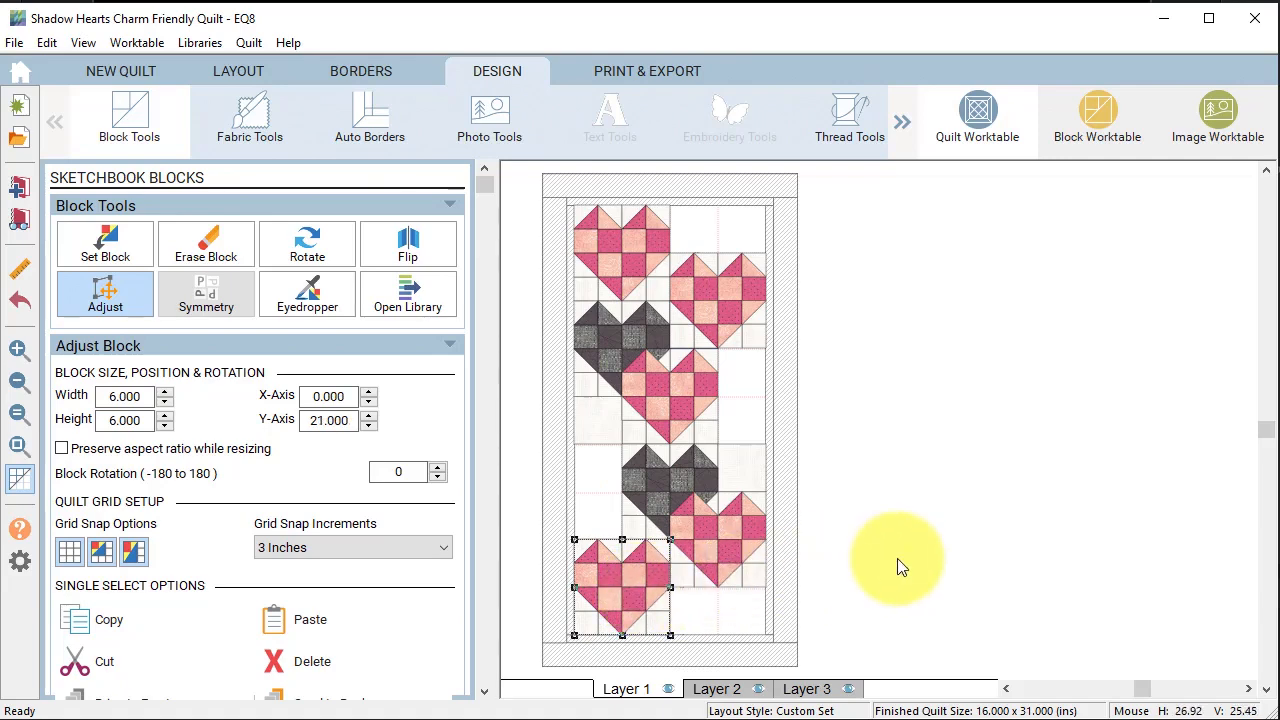
Sample the gray woven fabric from a shadow heart and spray it onto the peach patches of the bottom single heart.
{"action": "left_click", "coordinate": [250, 118]}
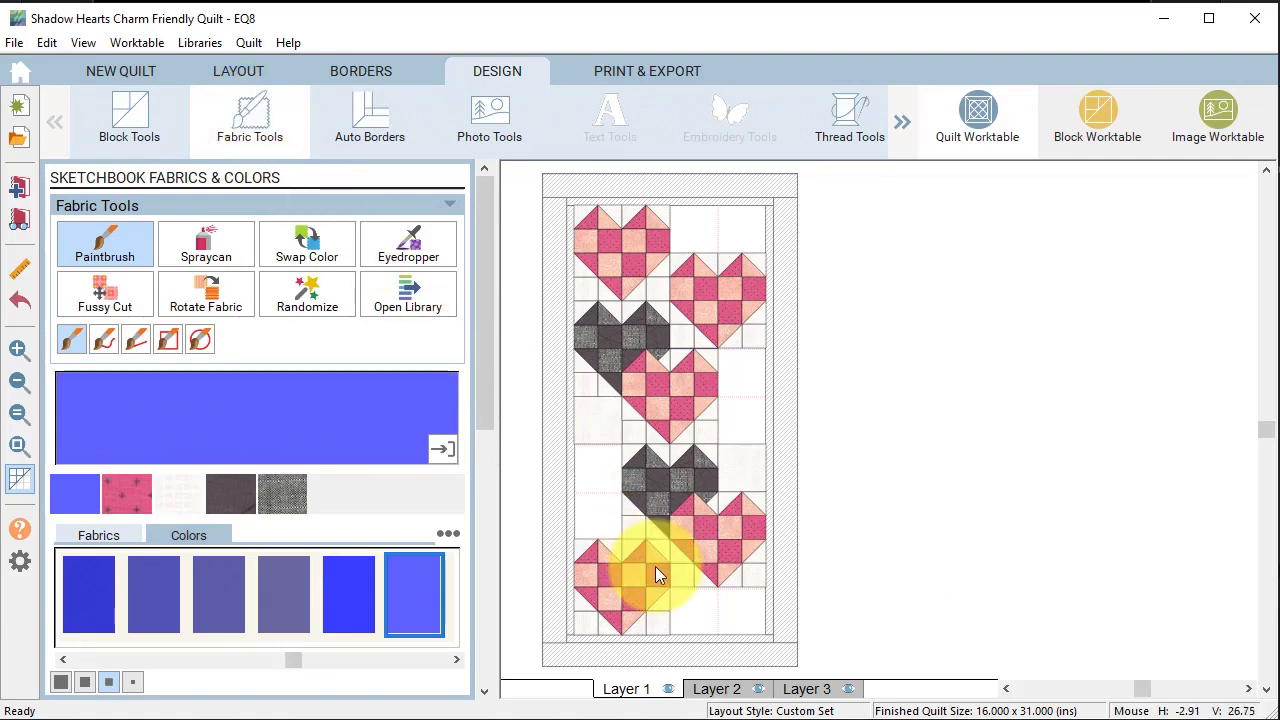
{"action": "left_click", "coordinate": [409, 240]}
{"action": "left_click", "coordinate": [643, 473]}
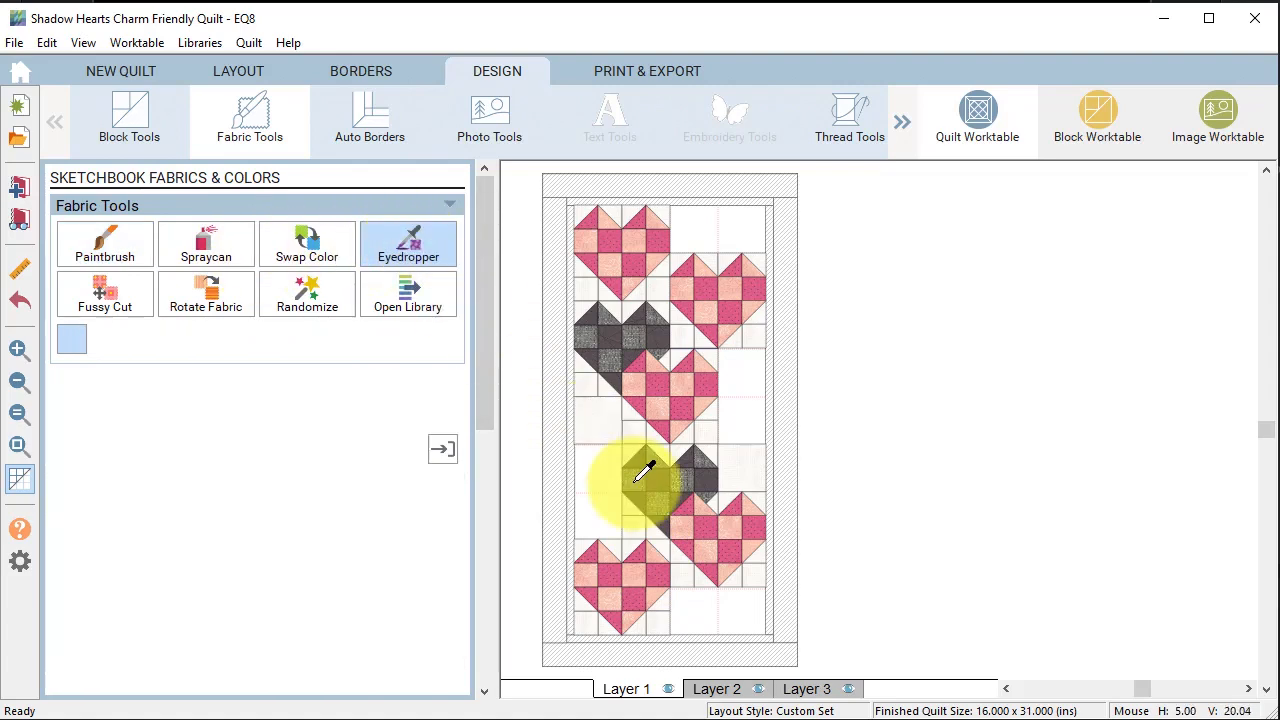
{"action": "left_click", "coordinate": [204, 243]}
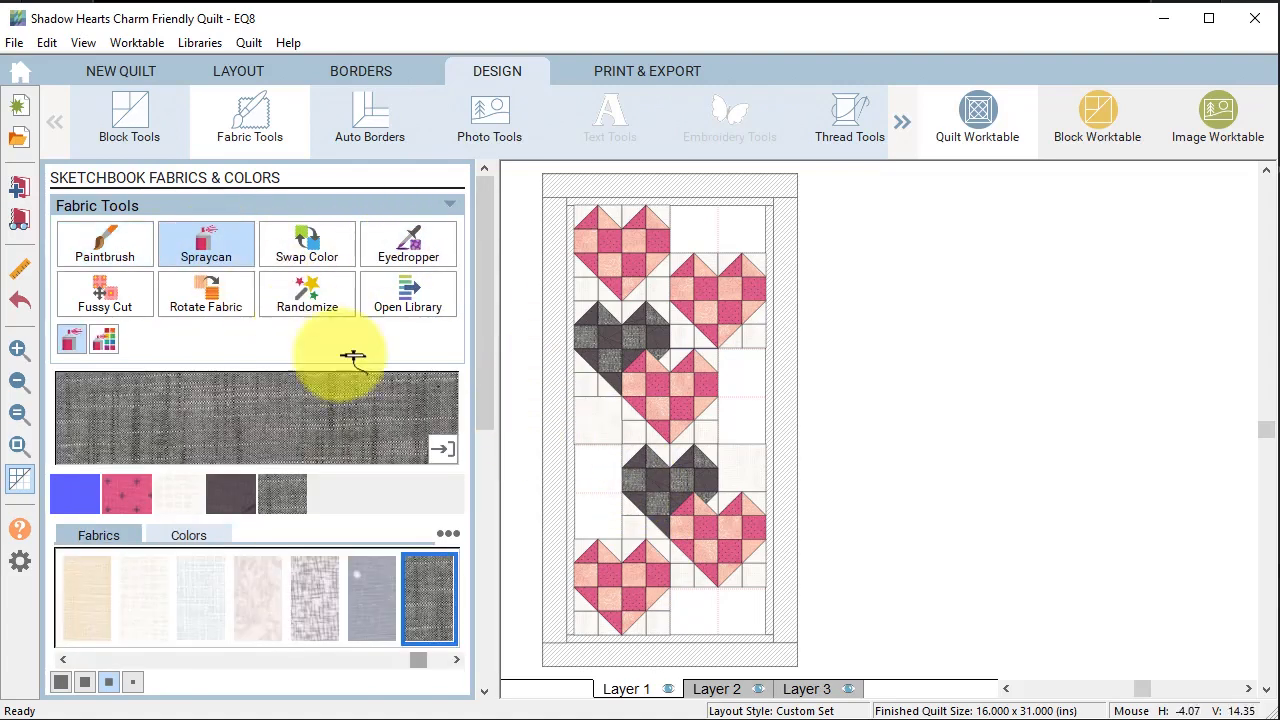
{"action": "left_click", "coordinate": [650, 580]}
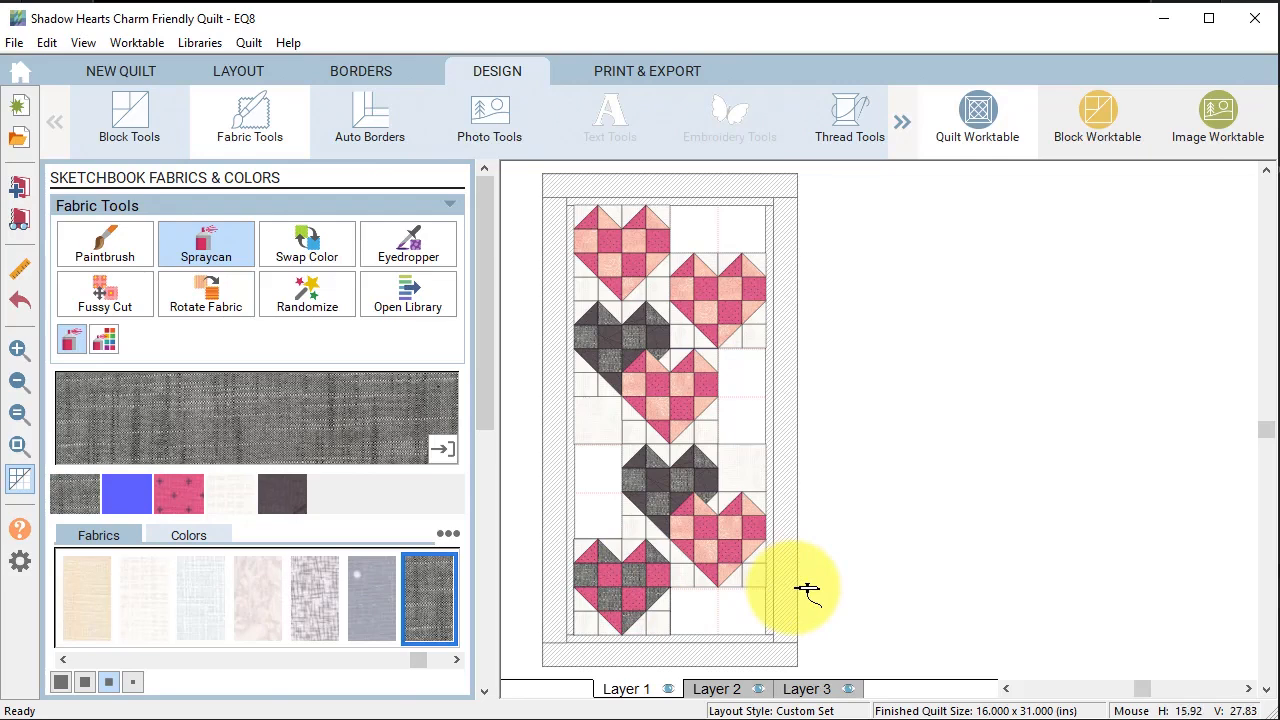
Sample the dark charcoal fabric from a shadow heart and spray it onto the bottom heart's pink patches.
{"action": "left_click", "coordinate": [418, 242]}
{"action": "left_click", "coordinate": [614, 337]}
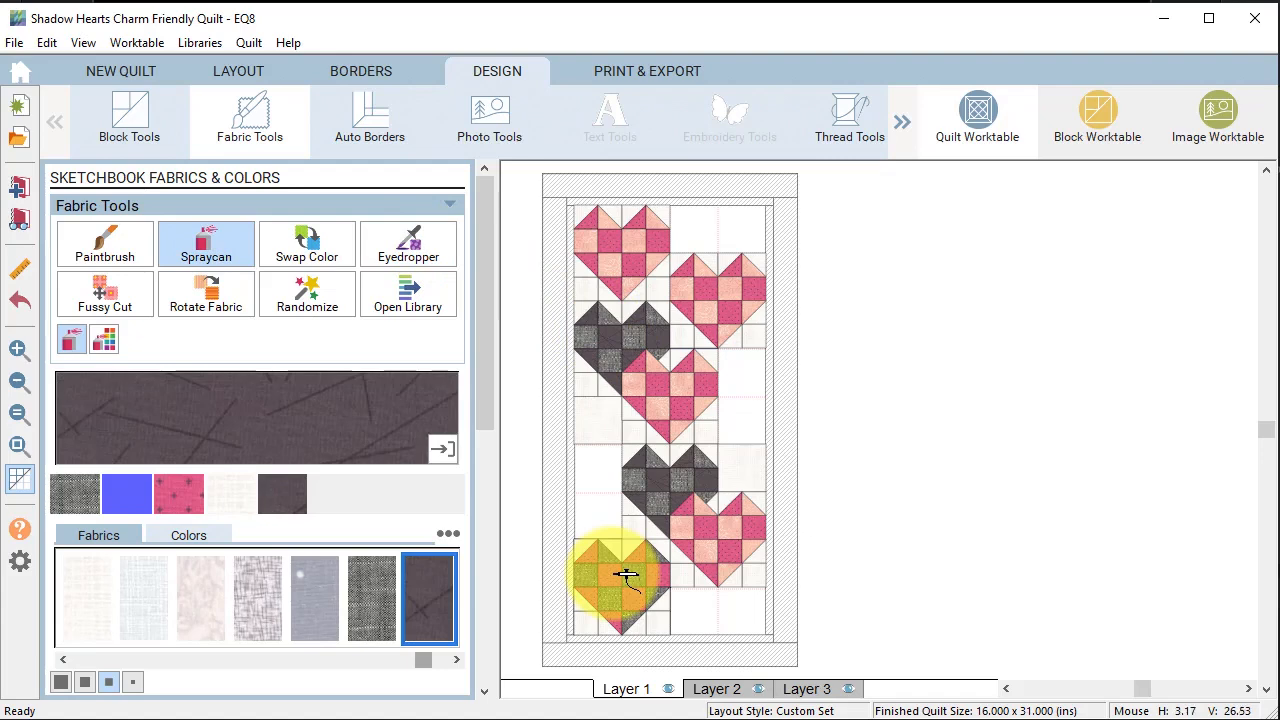
{"action": "left_click", "coordinate": [625, 575]}
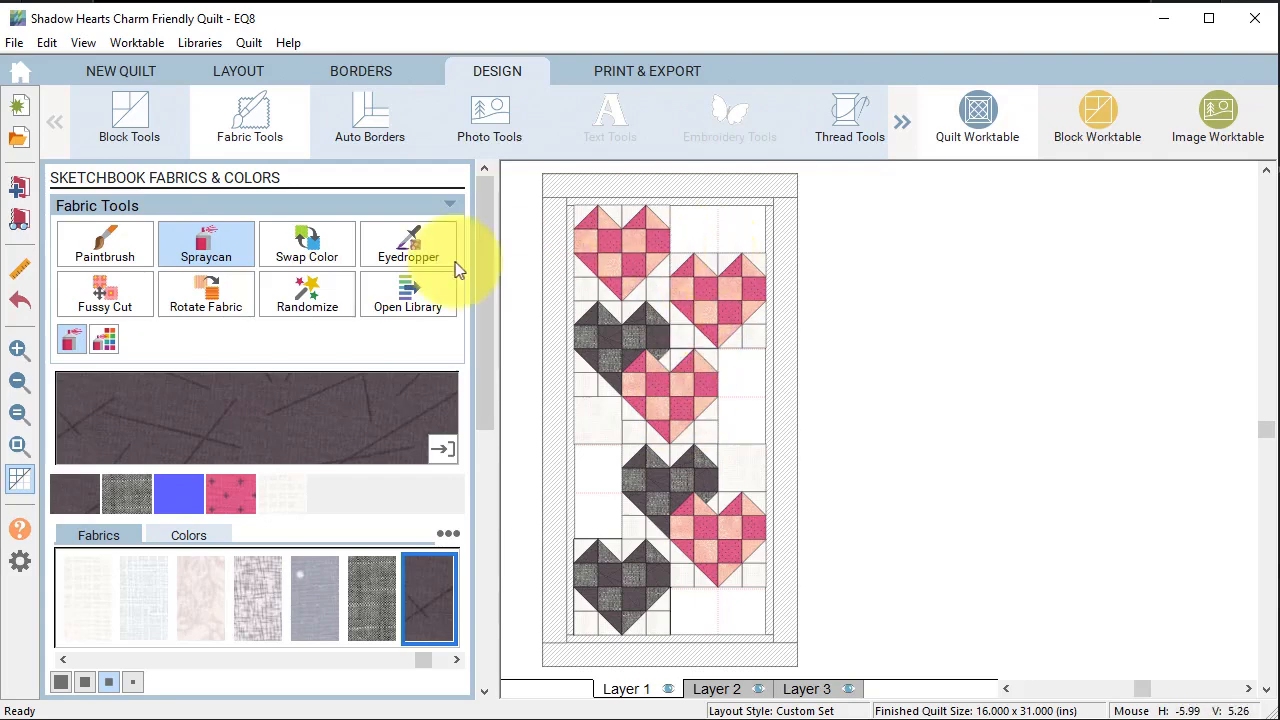
Add a plain block to the sketchbook and set it on the quilt between the top two pink hearts.
{"action": "left_click", "coordinate": [131, 125]}
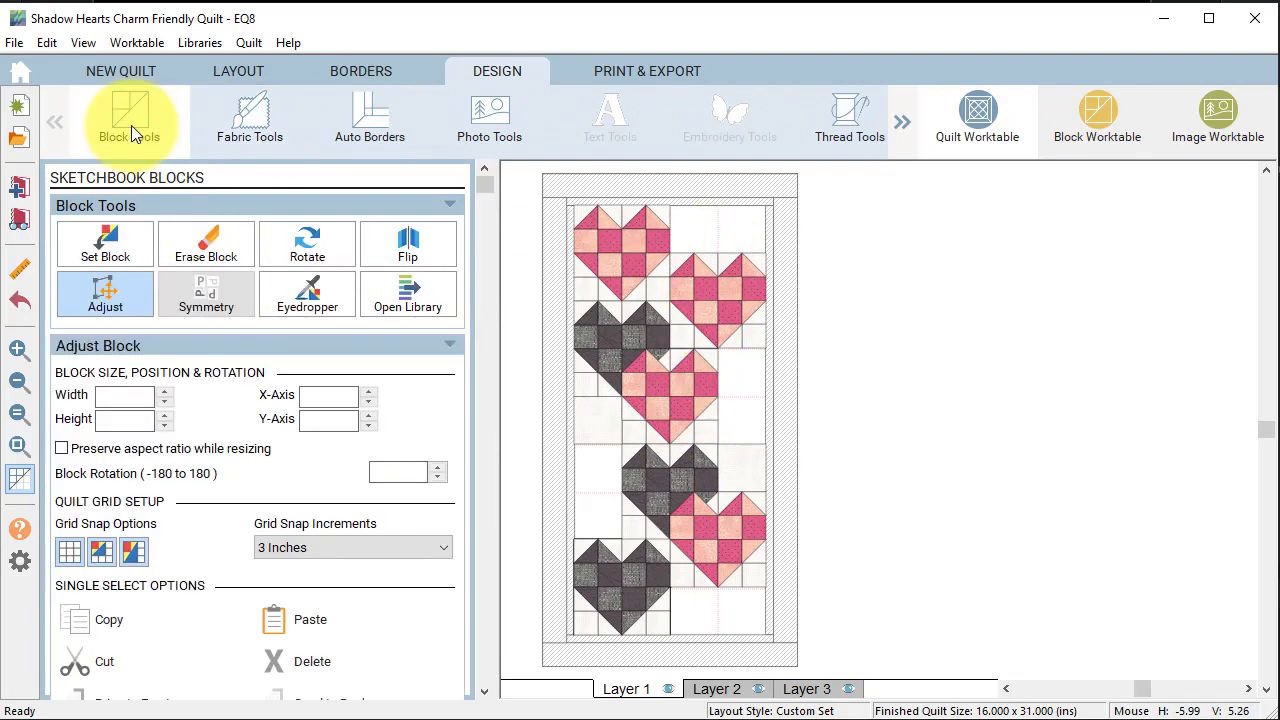
{"action": "left_click", "coordinate": [100, 243]}
{"action": "right_click", "coordinate": [447, 343]}
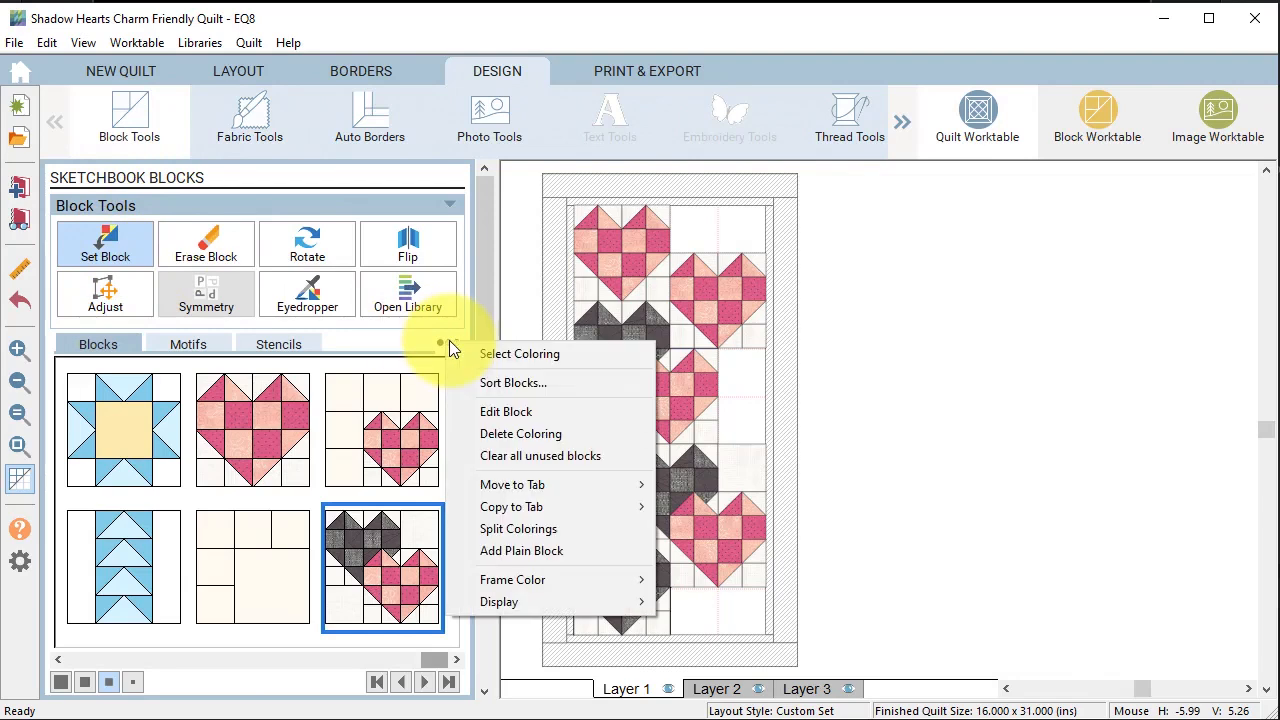
{"action": "left_click", "coordinate": [530, 551]}
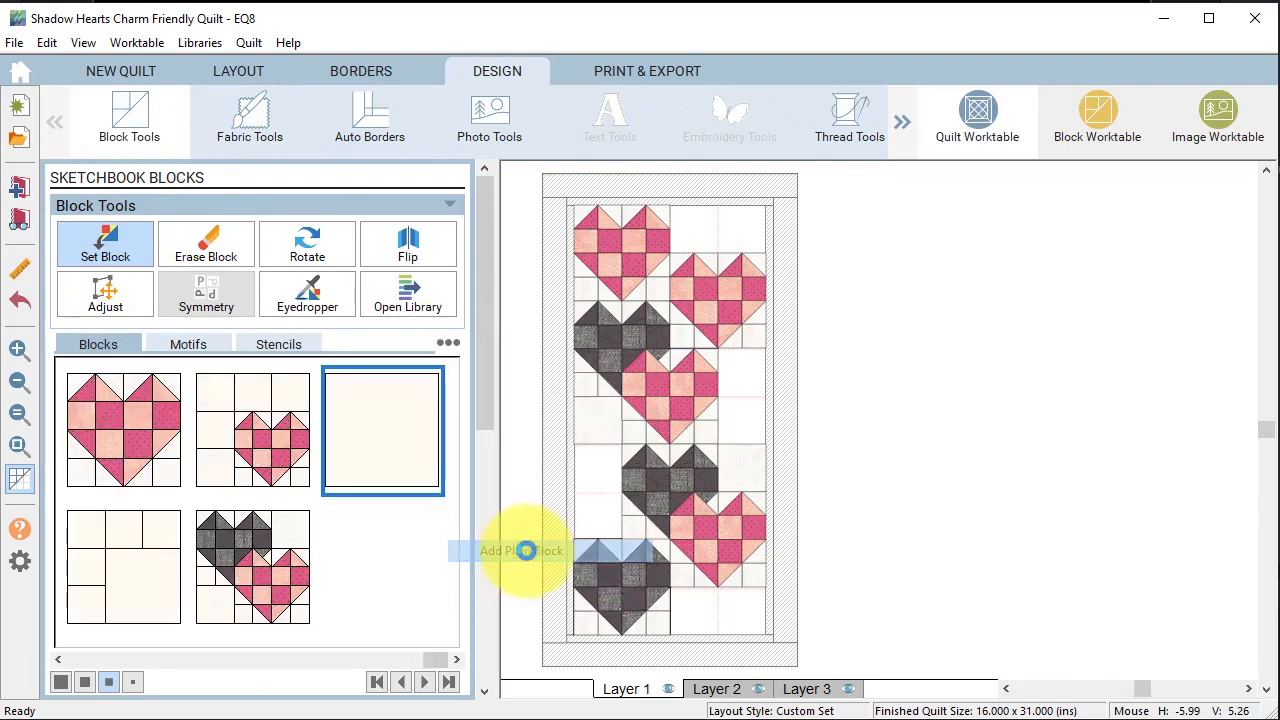
{"action": "left_click_drag", "start_coordinate": [363, 510], "coordinate": [632, 253]}
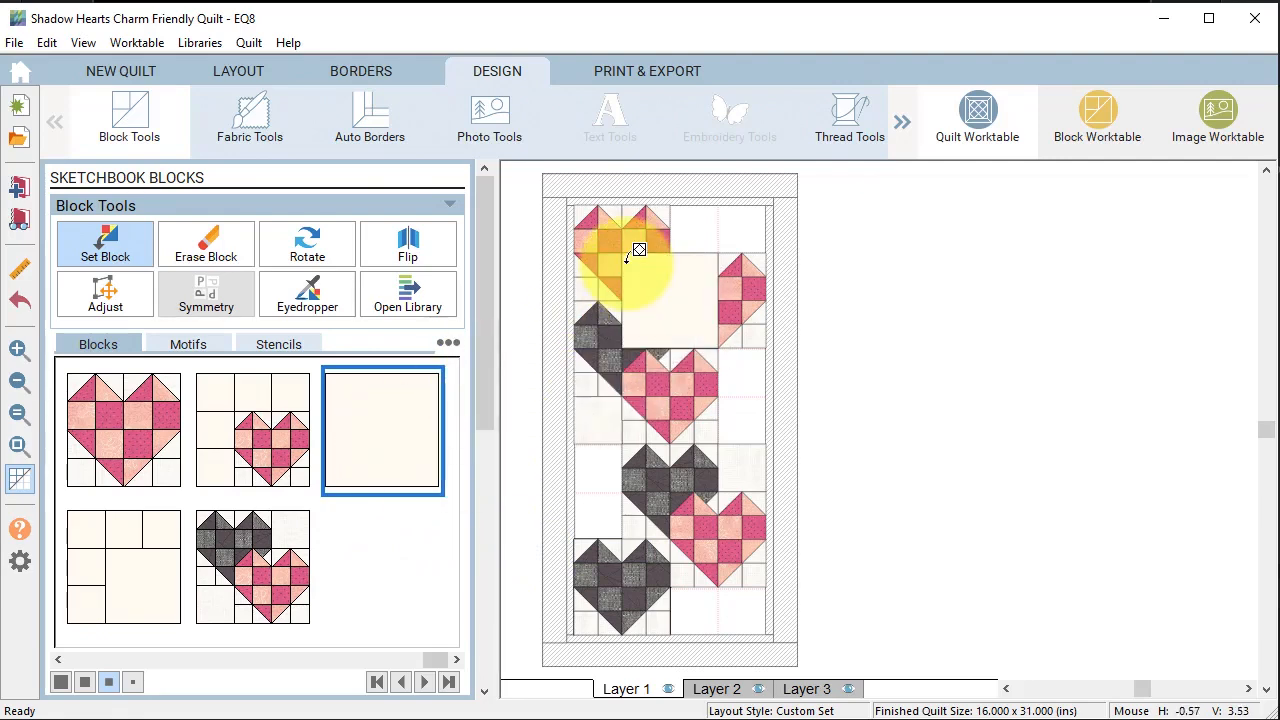
Move the plain block above the second pink heart, at X 6, Y 0, and resize it to 6 wide by 3 high.
{"action": "left_click", "coordinate": [105, 295]}
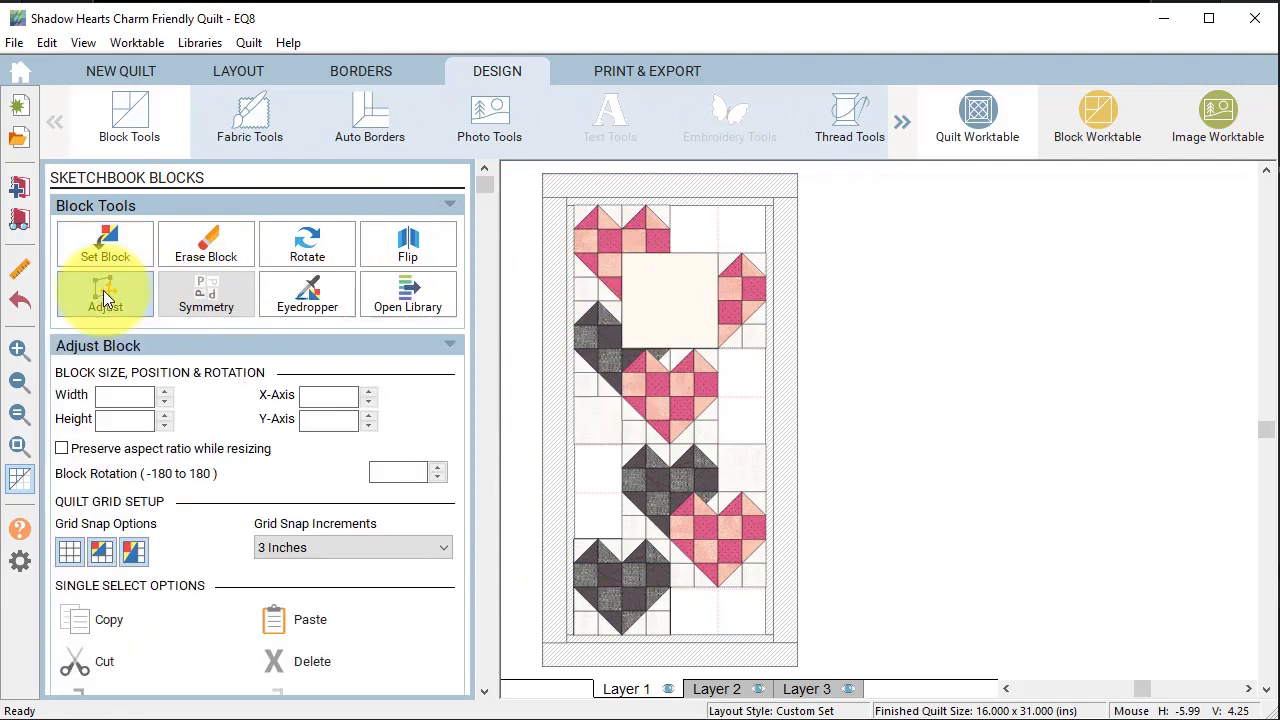
{"action": "left_click", "coordinate": [655, 287]}
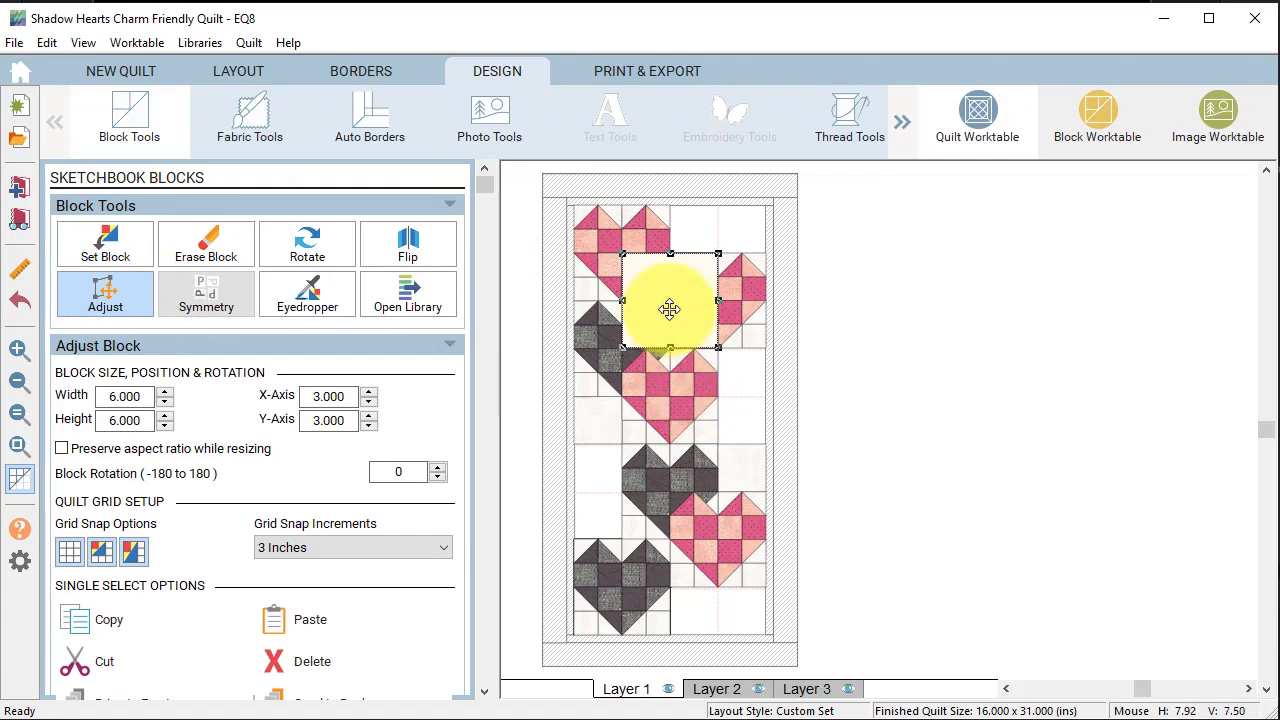
{"action": "left_click_drag", "start_coordinate": [669, 306], "coordinate": [721, 254]}
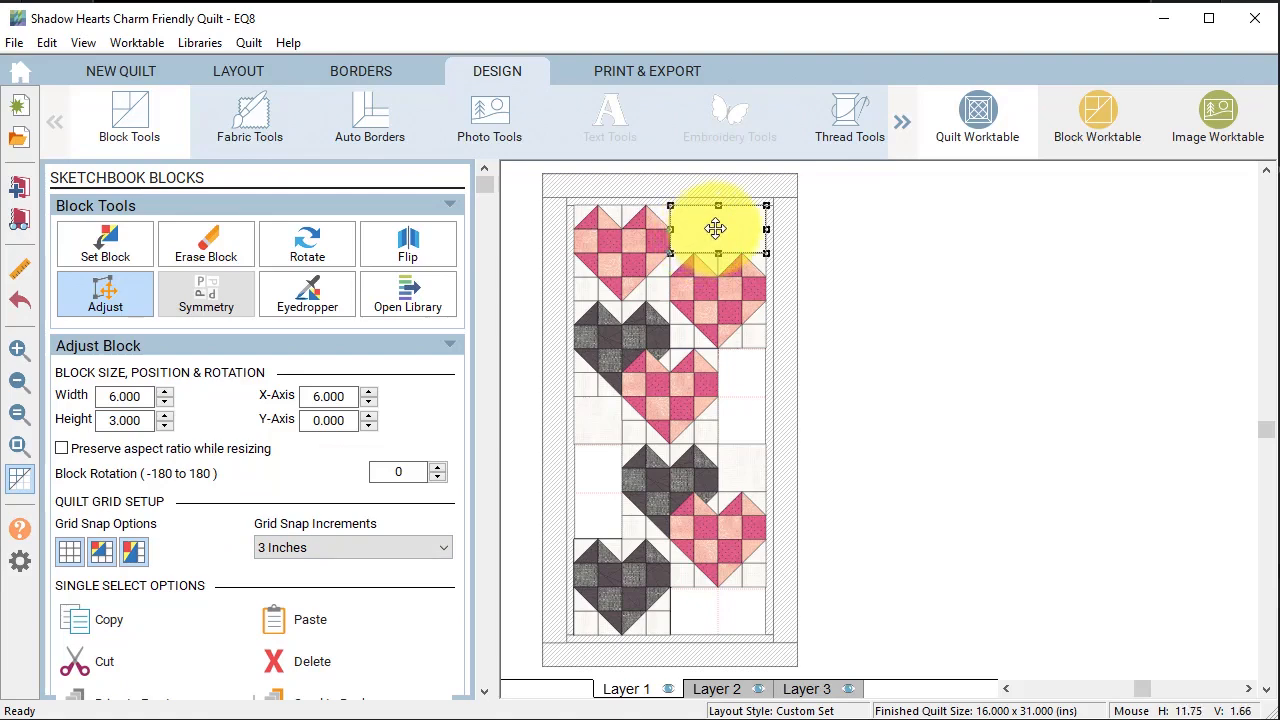
Copy the 6 by 3 plain block into the empty space beside the bottom dark heart, at X 6, Y 24.
{"action": "key", "text": "Delete"}
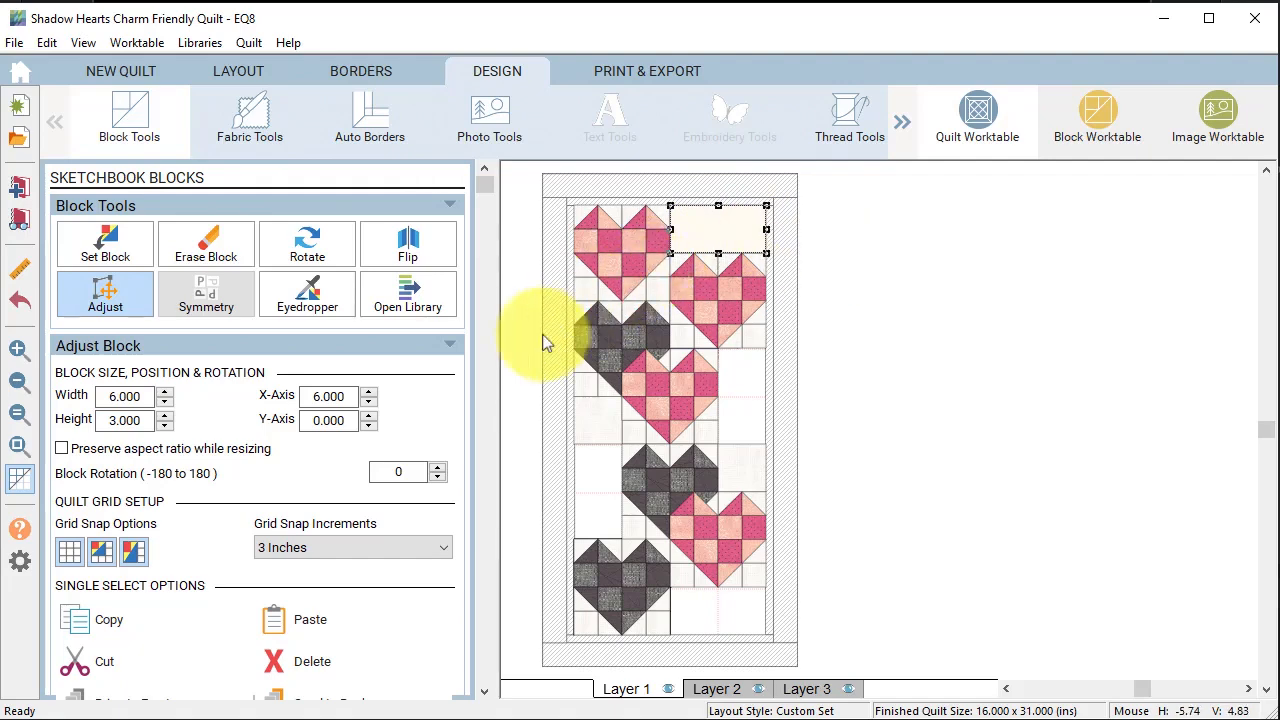
{"action": "left_click", "coordinate": [267, 621]}
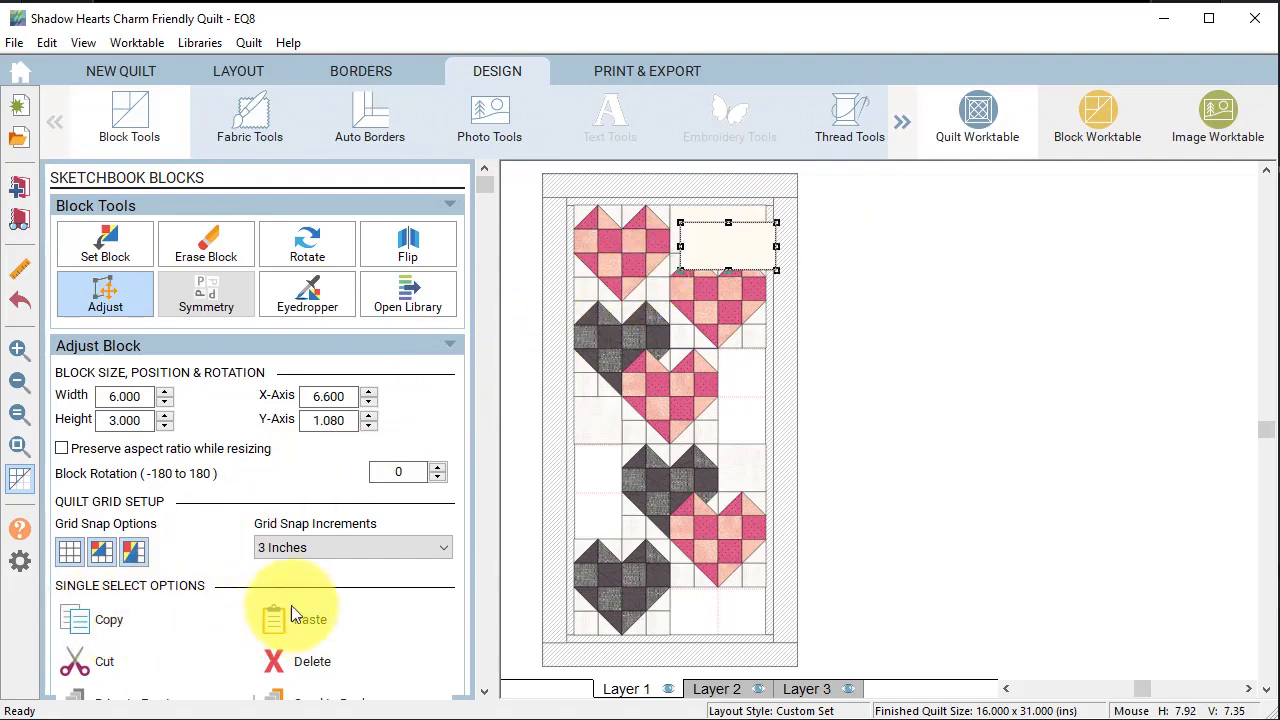
{"action": "left_click_drag", "start_coordinate": [728, 251], "coordinate": [725, 611]}
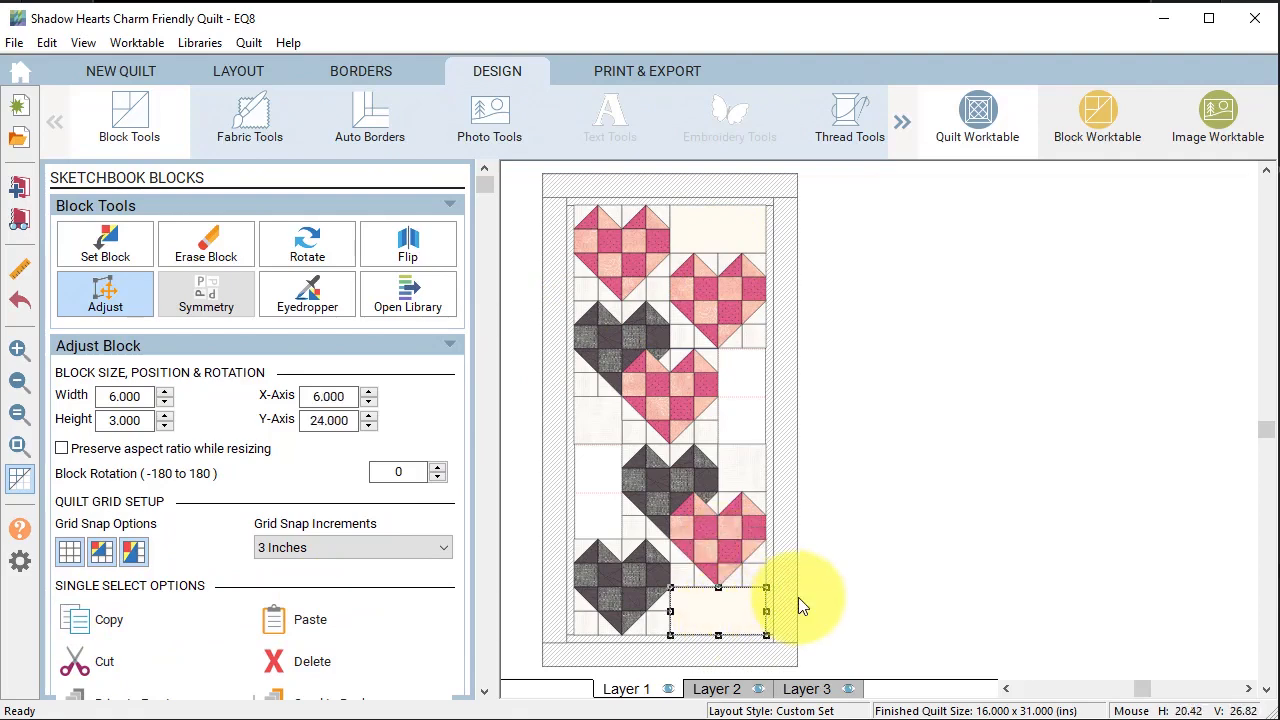
Copy the plain block to the gap beside the middle pink heart, at X 9, Y 9, and resize it to 3 wide by 6 high.
{"action": "left_click", "coordinate": [134, 626]}
{"action": "left_click", "coordinate": [280, 620]}
{"action": "left_click_drag", "start_coordinate": [723, 623], "coordinate": [760, 372]}
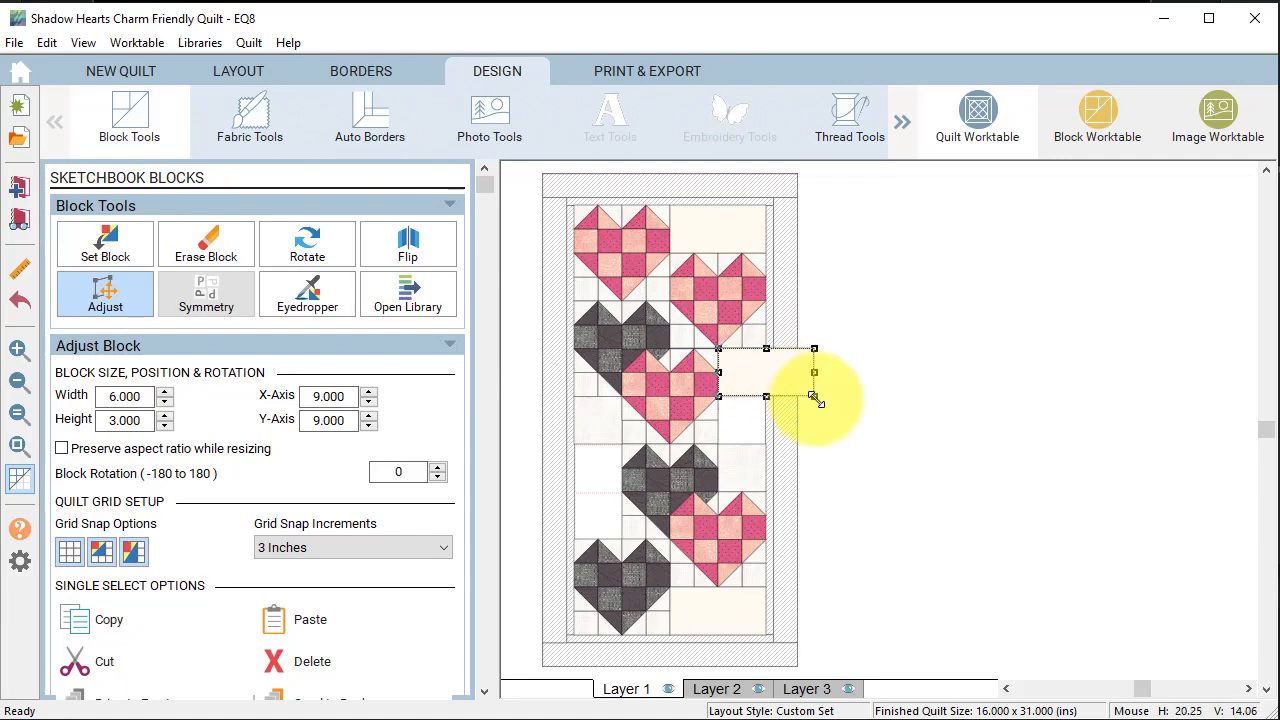
{"action": "left_click_drag", "start_coordinate": [813, 397], "coordinate": [766, 444]}
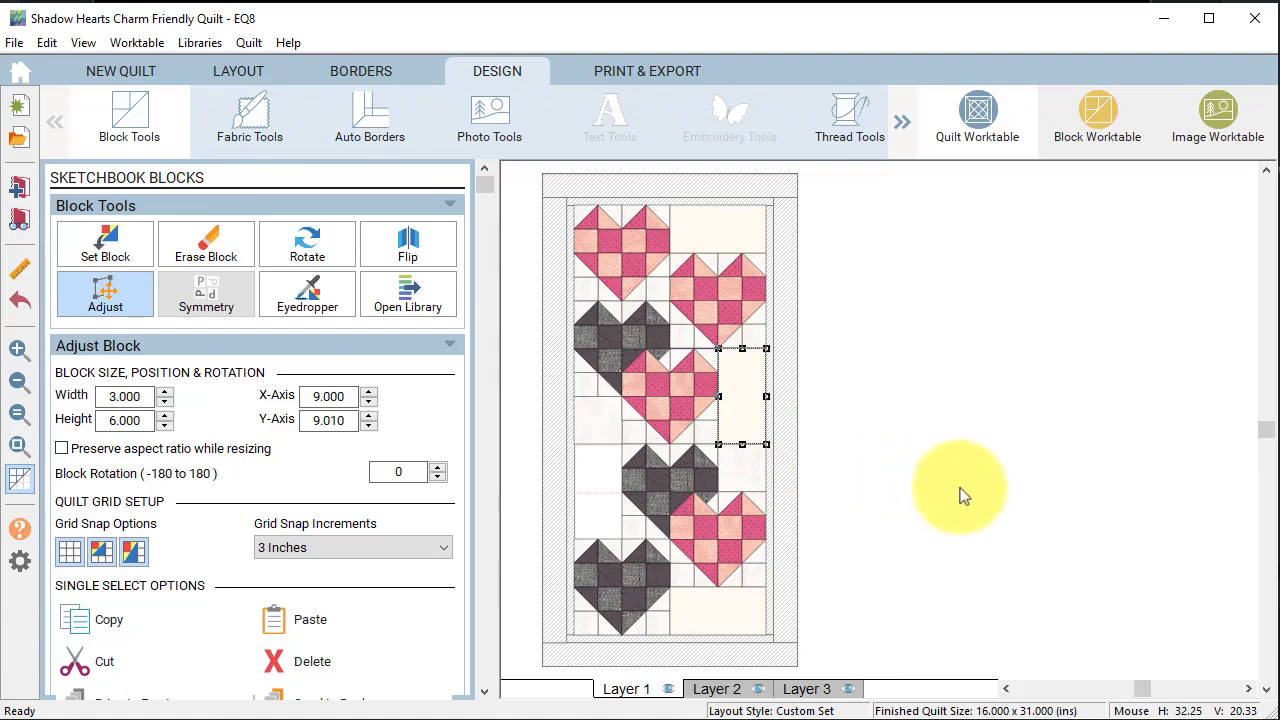
{"action": "left_click", "coordinate": [737, 386]}
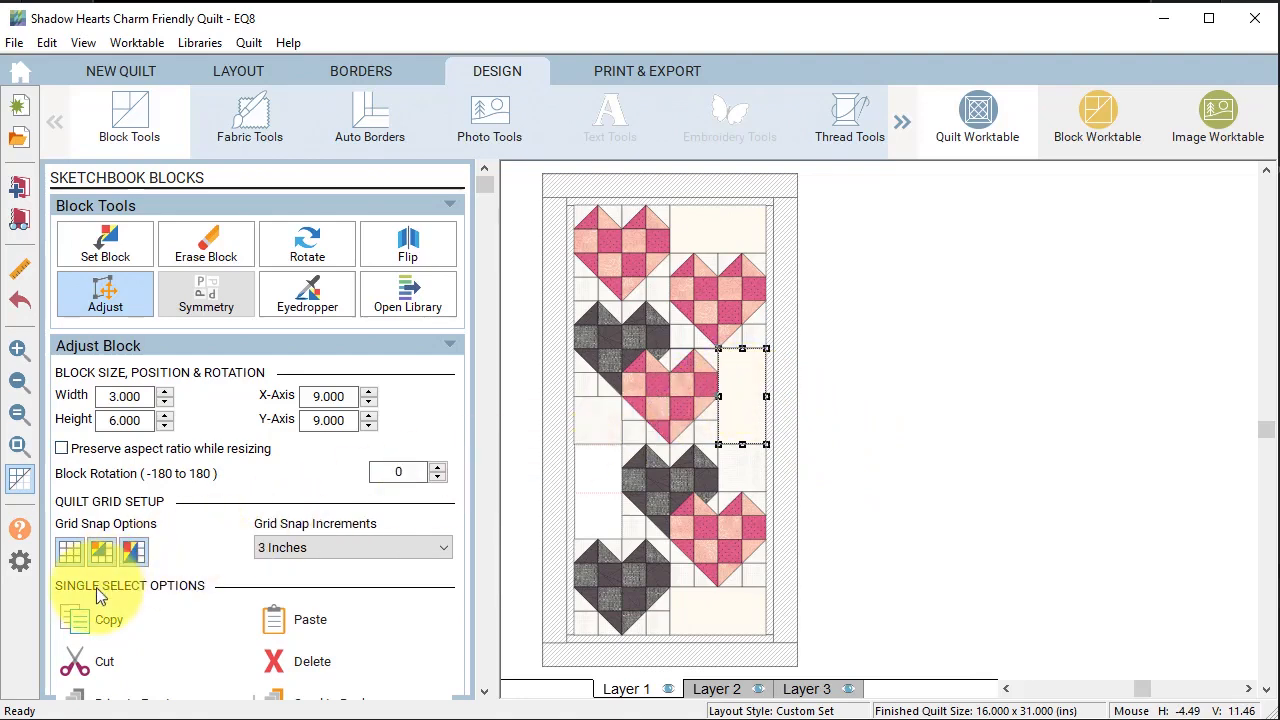
Copy the 3 by 6 plain block into the gap beside the lower shadow heart, at X 0, Y 15.
{"action": "left_click", "coordinate": [147, 621]}
{"action": "left_click", "coordinate": [303, 617]}
{"action": "left_click_drag", "start_coordinate": [756, 386], "coordinate": [600, 489]}
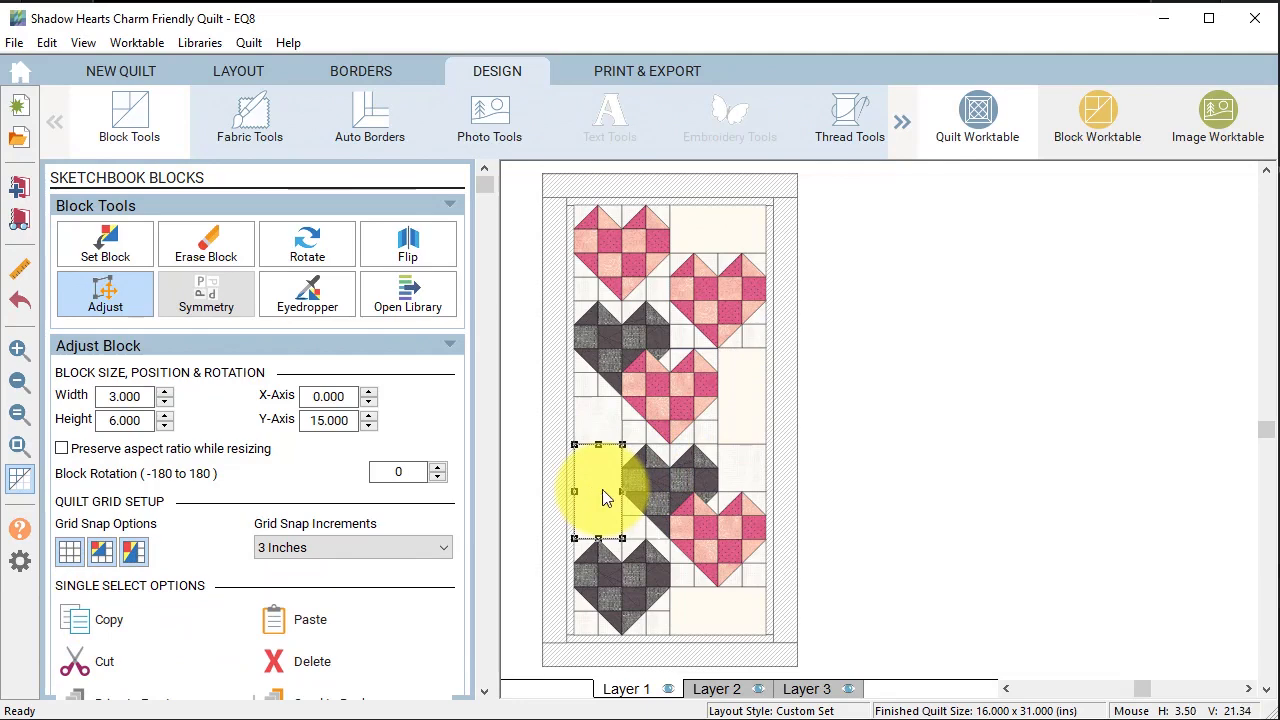
Sample the off-white background fabric from a heart block and swap it for the cream color of the plain blocks.
{"action": "left_click", "coordinate": [262, 117]}
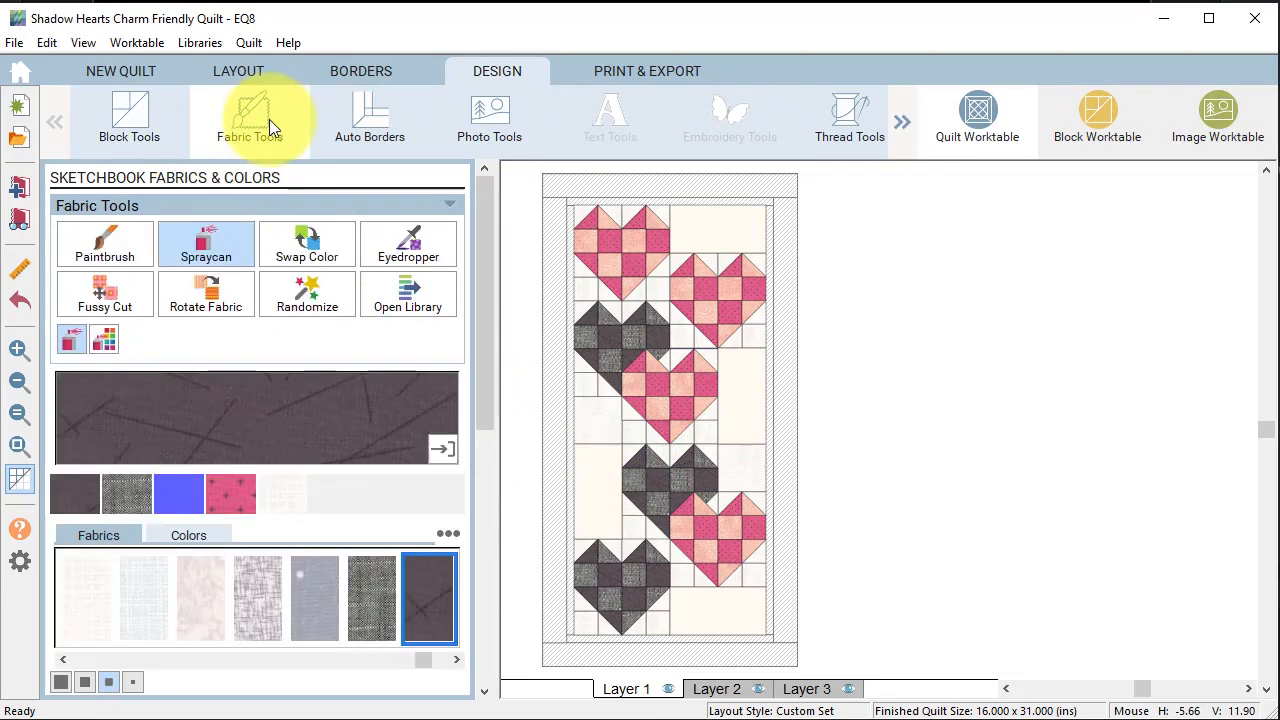
{"action": "left_click", "coordinate": [408, 248]}
{"action": "left_click", "coordinate": [598, 402]}
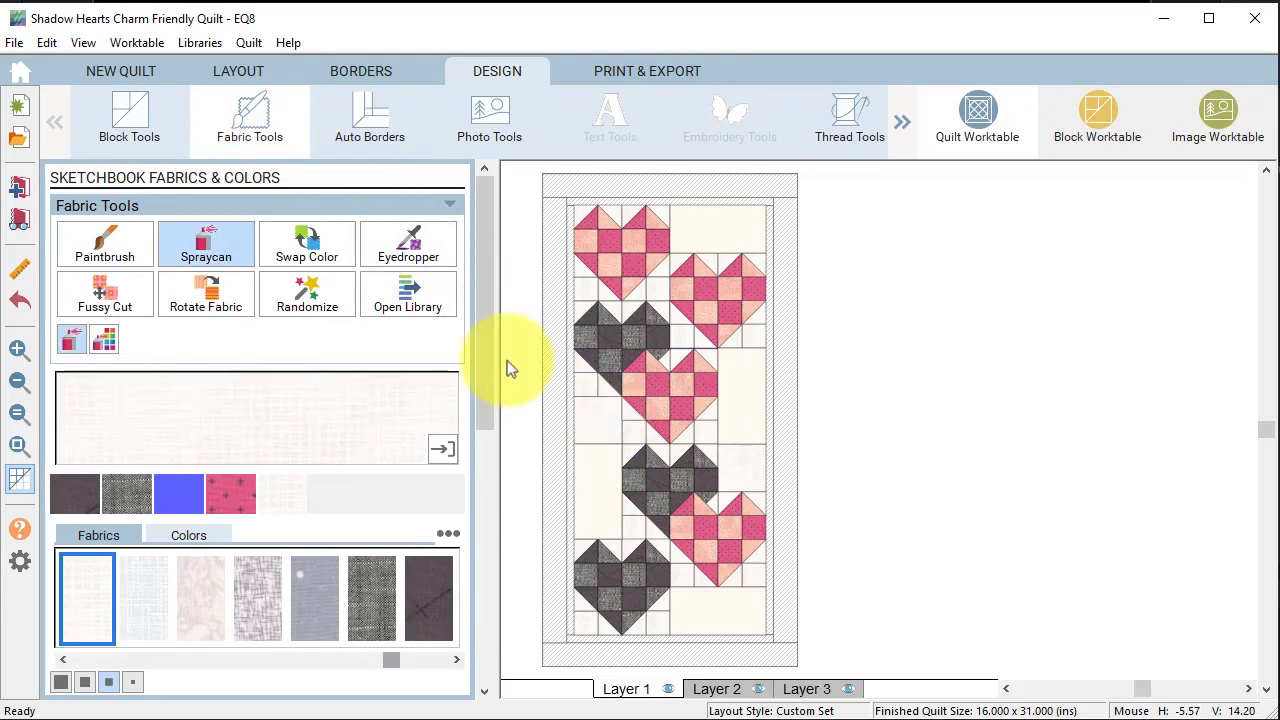
{"action": "left_click", "coordinate": [309, 244]}
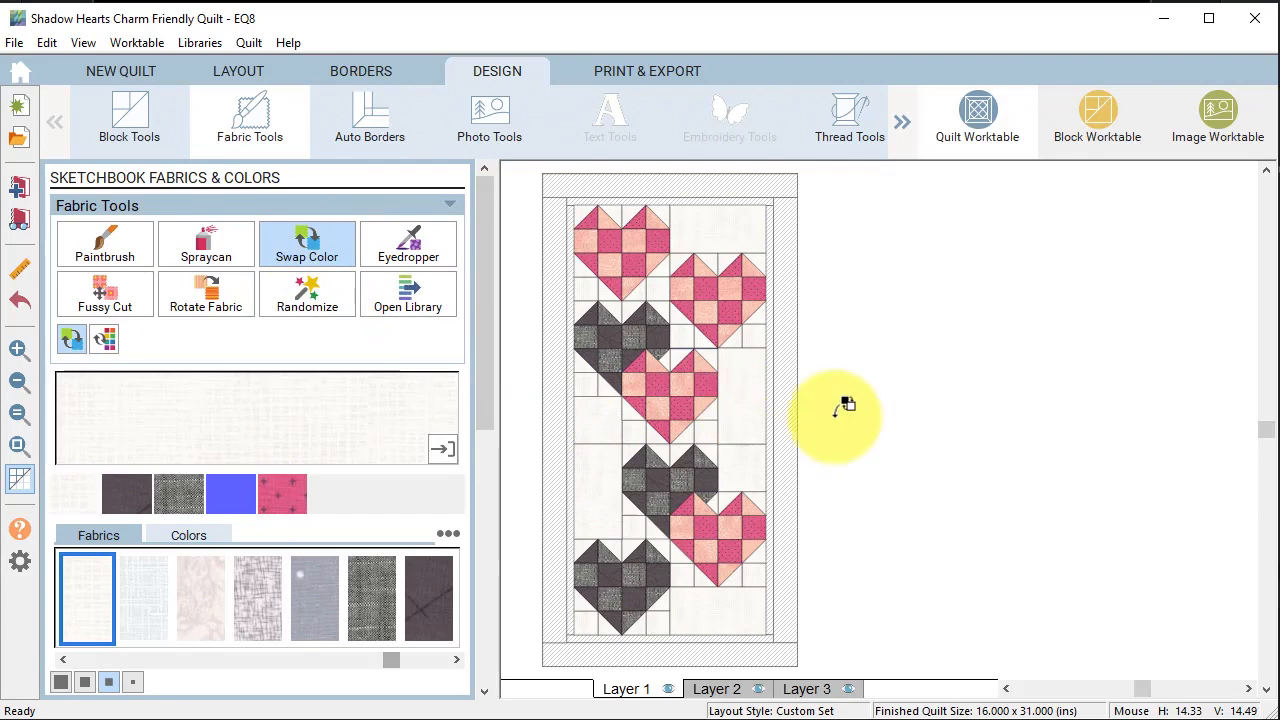
Paint the inner border off-white and the outer border with the pink fabric sampled from a heart, and hide the patch outlines.
{"action": "left_click", "coordinate": [102, 242]}
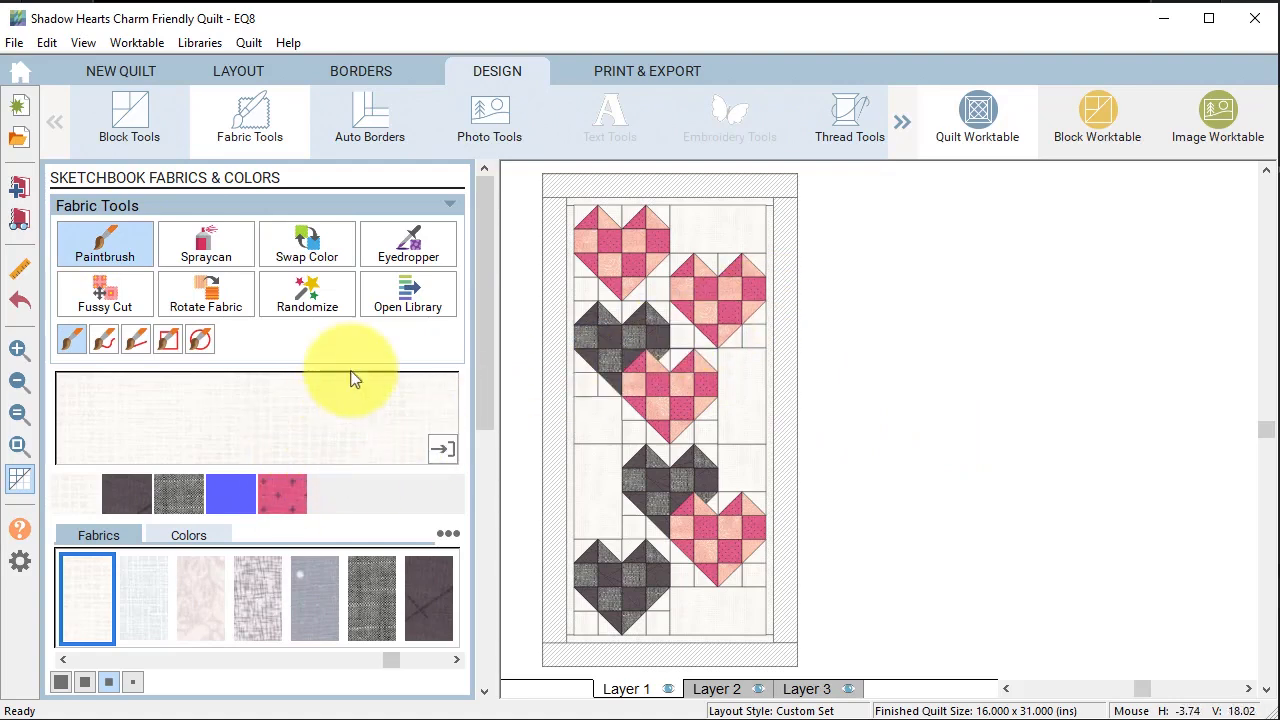
{"action": "left_click", "coordinate": [423, 238]}
{"action": "left_click", "coordinate": [625, 230]}
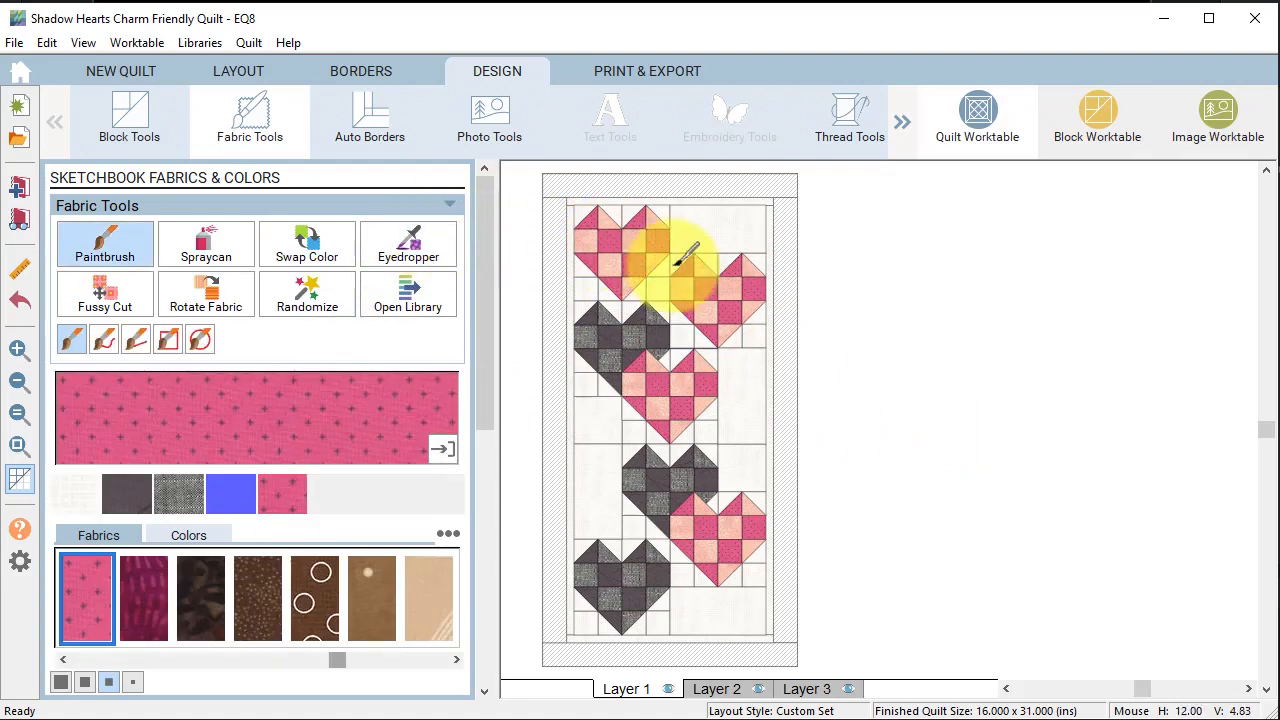
{"action": "left_click", "coordinate": [790, 303]}
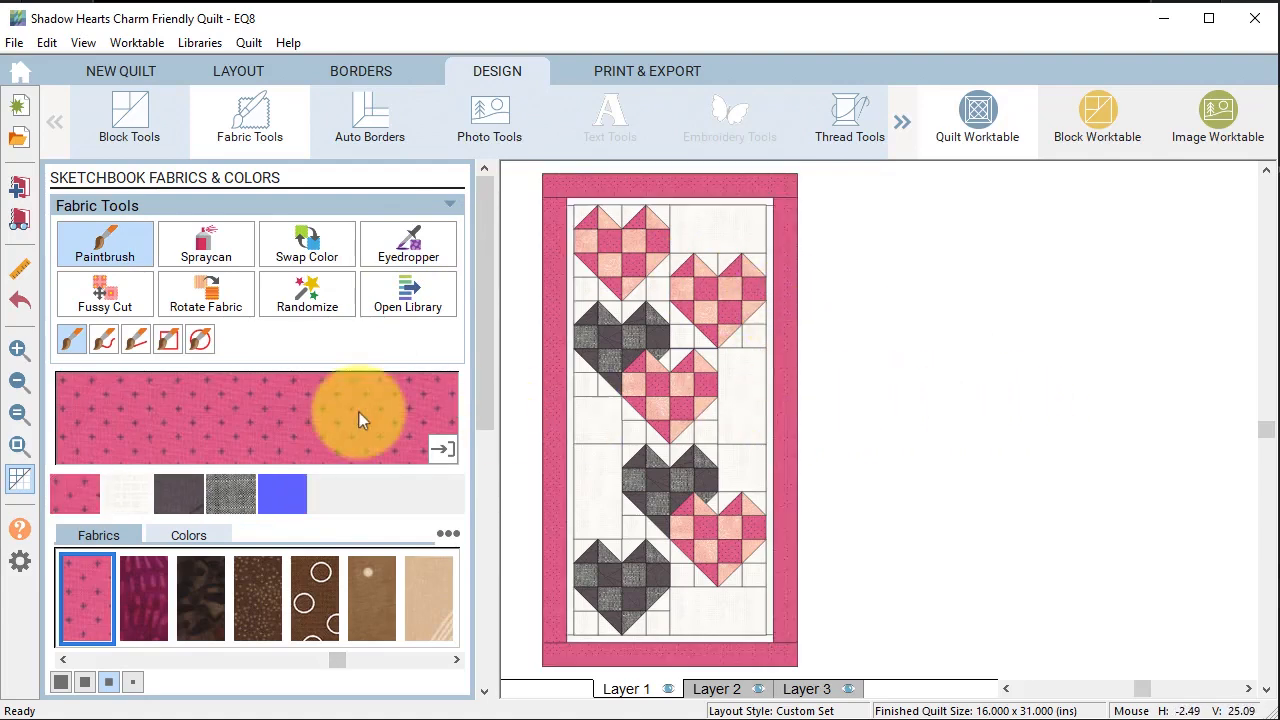
{"action": "left_click", "coordinate": [22, 483]}
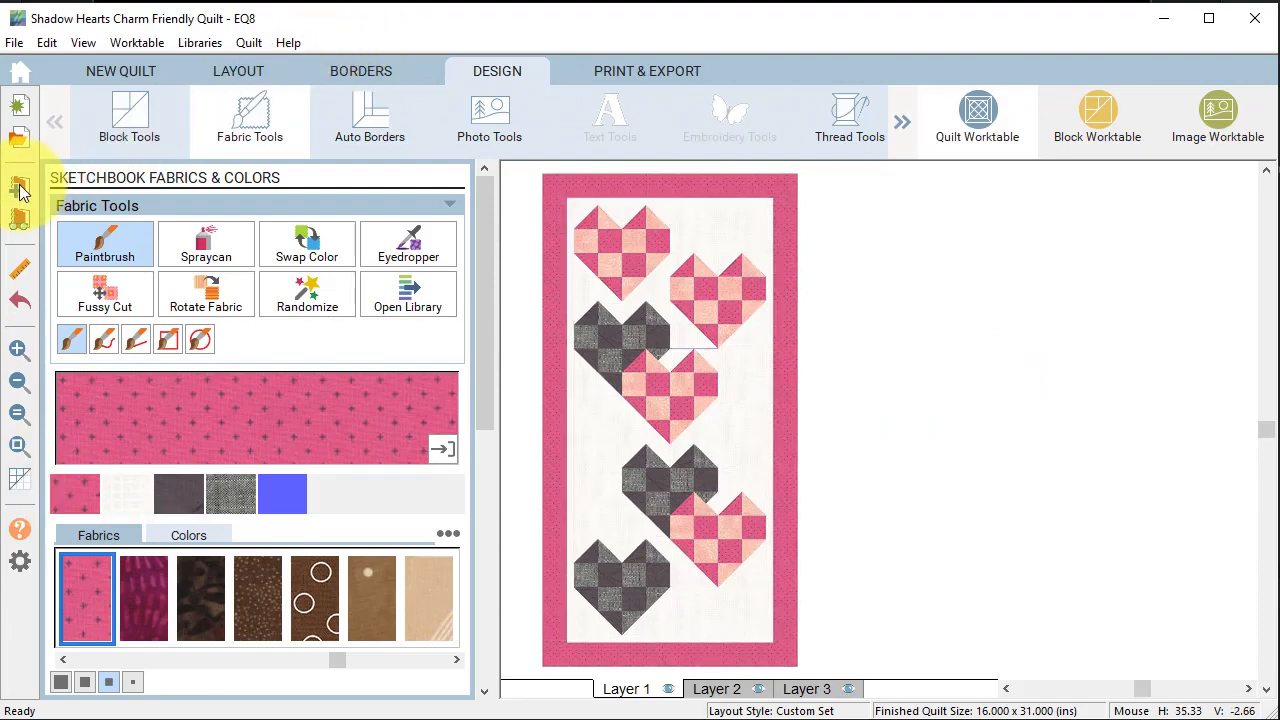